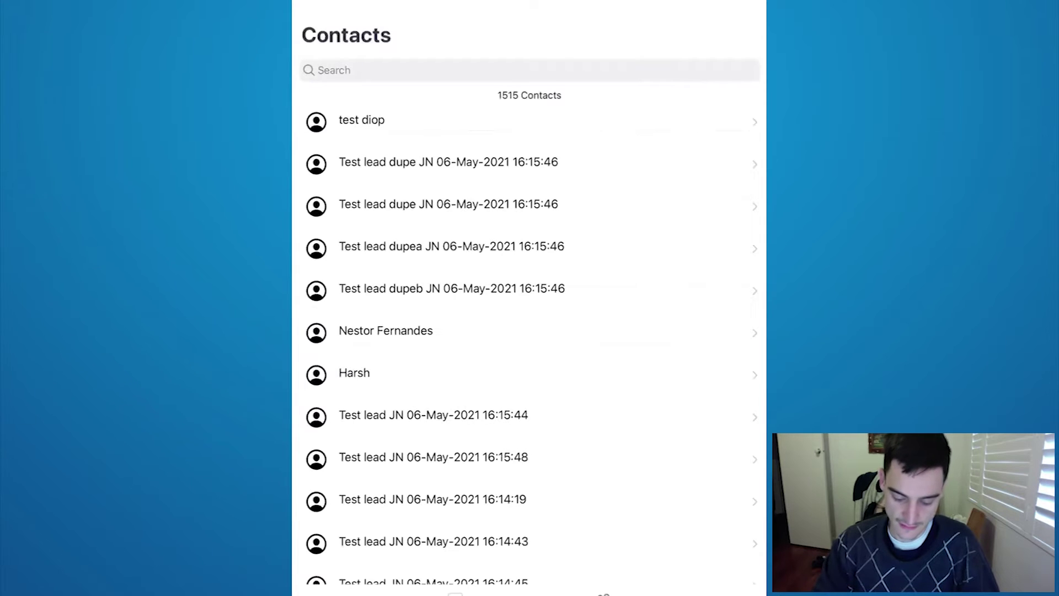
# - Open the conversation with the first "Test lead dupe JN 06-May-2021 16:15:46" contact and send the SMS "testing out from mobile app"
pyautogui.scroll(-2, 528, 331)
pyautogui.scroll(2, 529, 331)
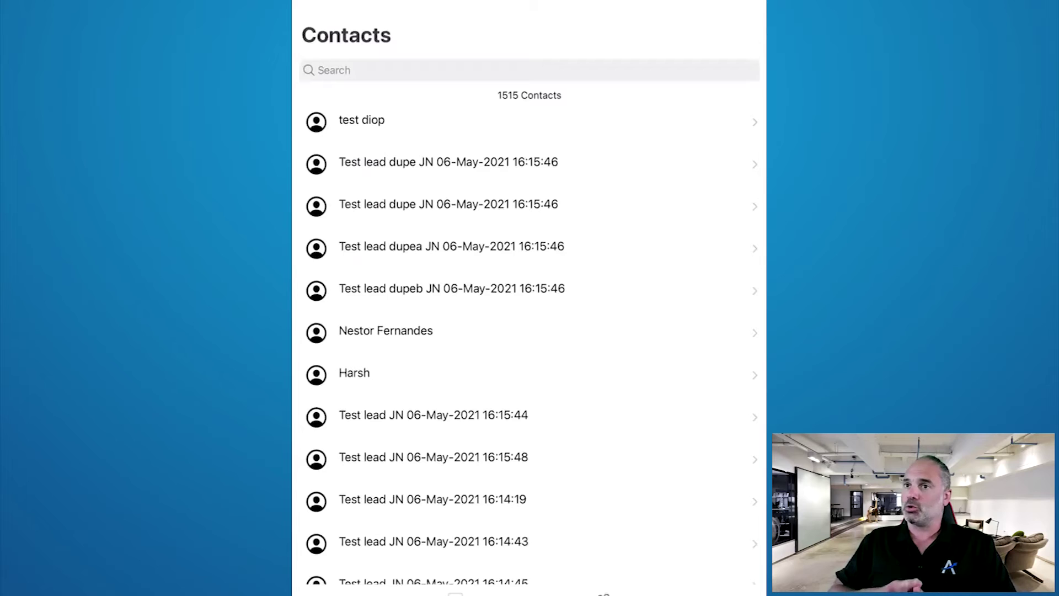
pyautogui.click(449, 164)
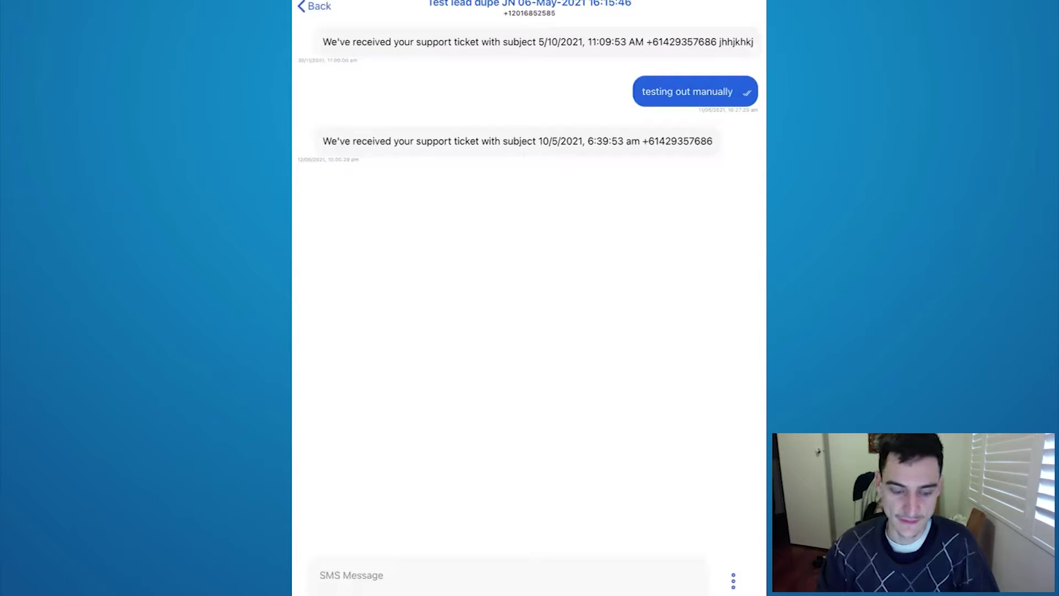
pyautogui.click(351, 575)
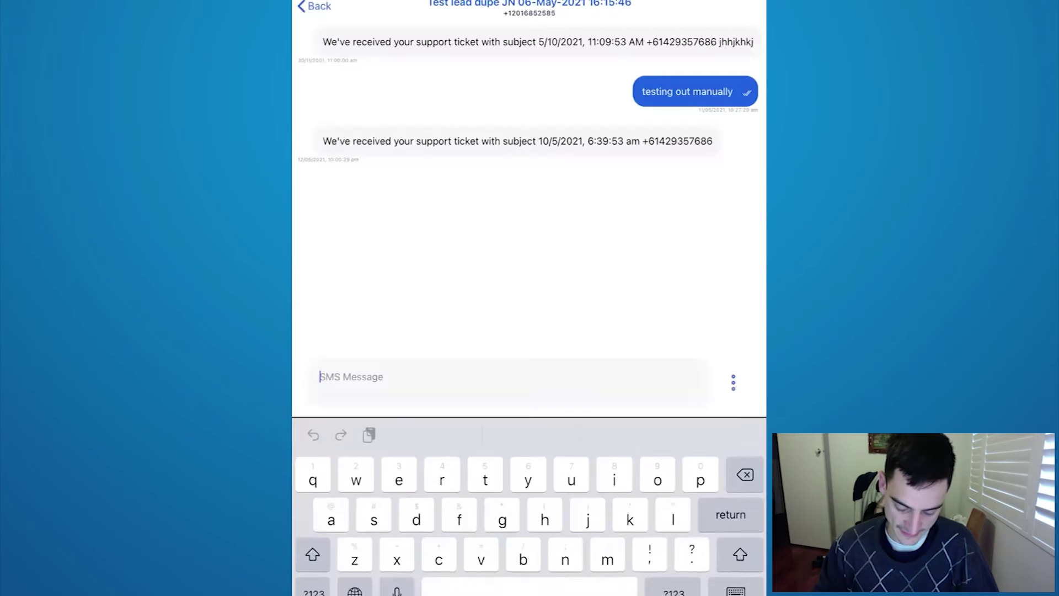
pyautogui.write('test')
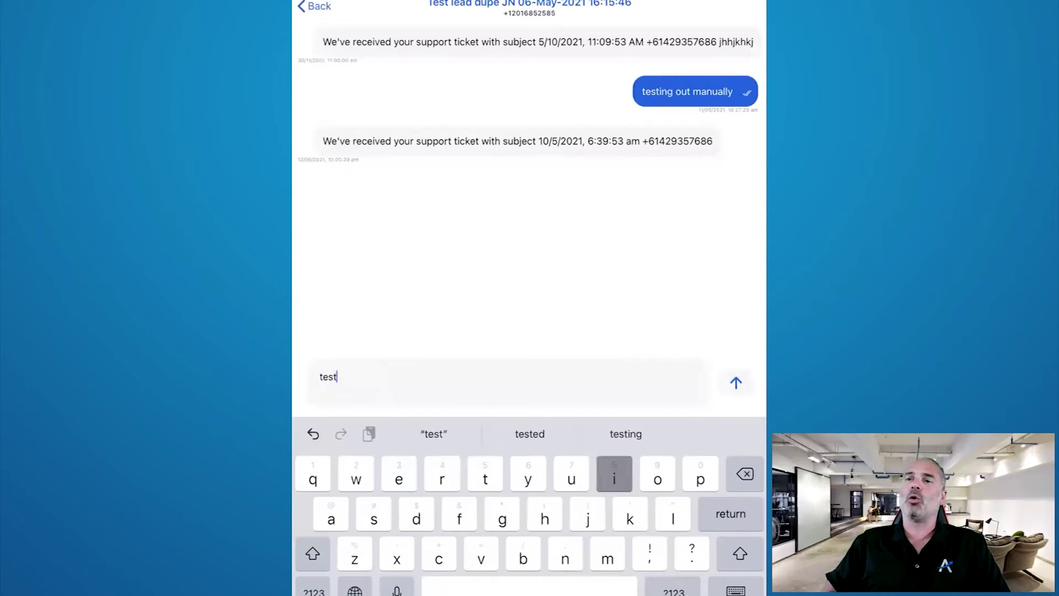
pyautogui.write('ing out fr')
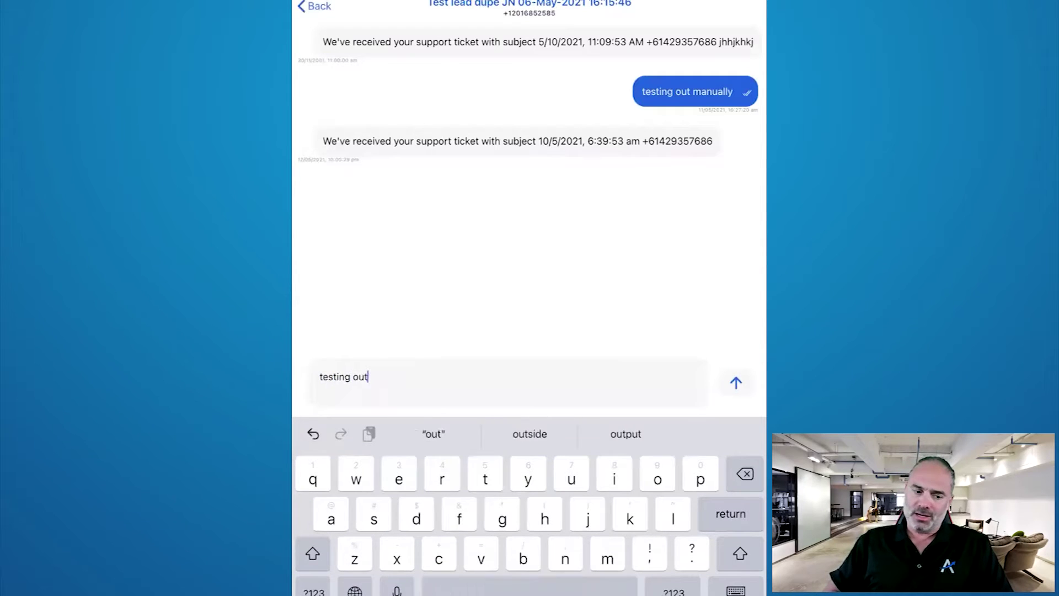
pyautogui.click(529, 434)
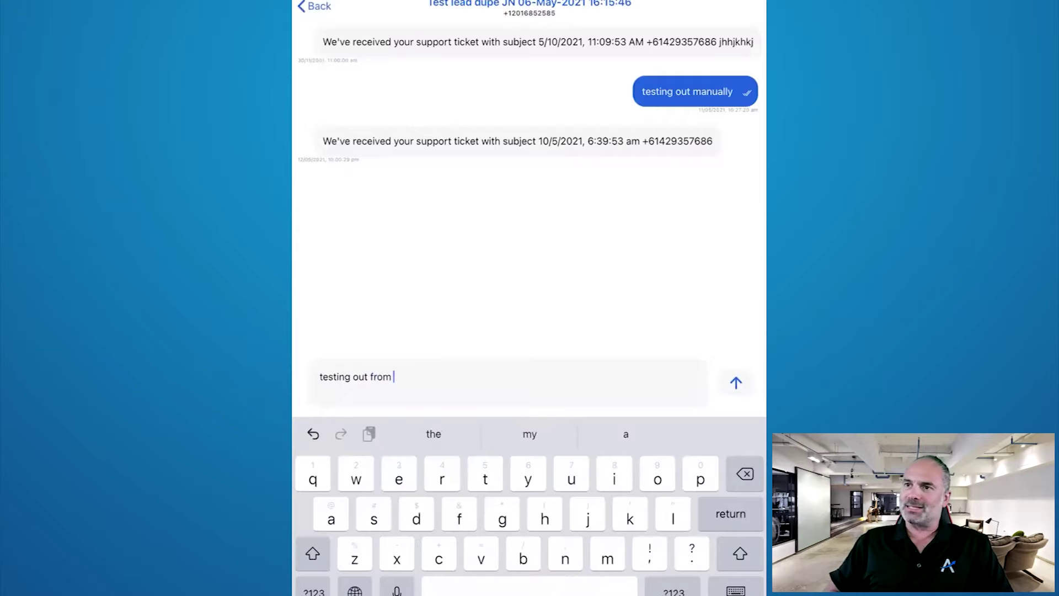
pyautogui.write('mob')
pyautogui.click(529, 433)
pyautogui.write('a')
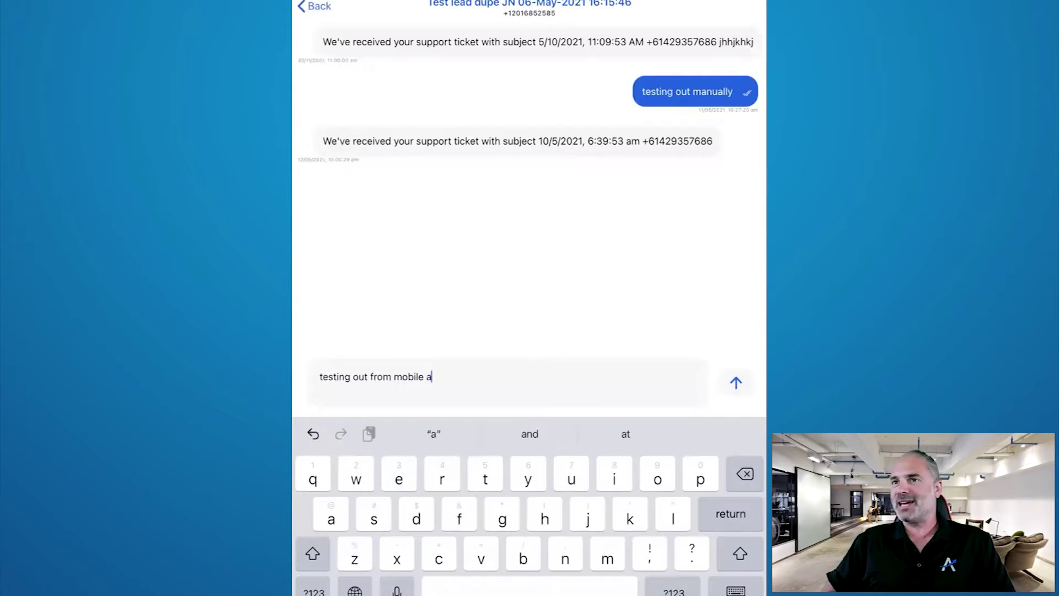
pyautogui.write('pp')
pyautogui.click(736, 382)
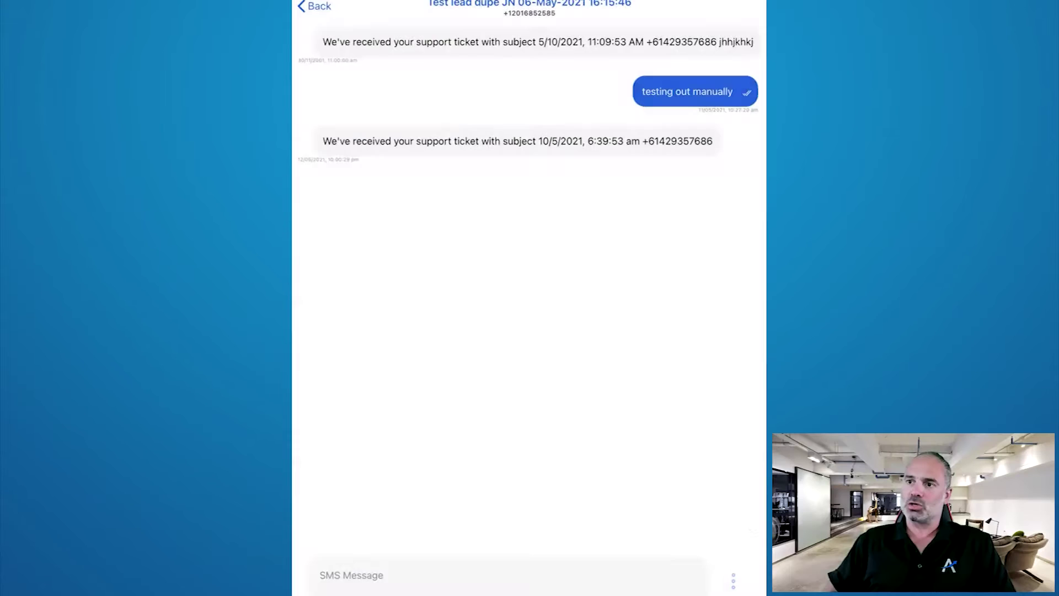
# - Check the conversation's recipient number, sender number and delivery method settings, and return to the contact list
pyautogui.click(733, 580)
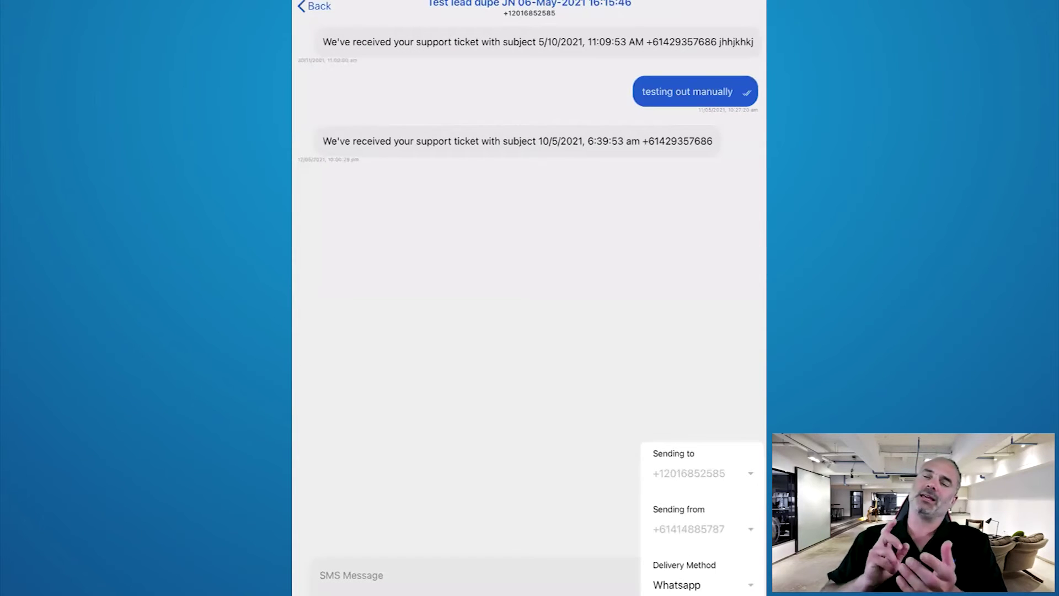
pyautogui.press('Escape')
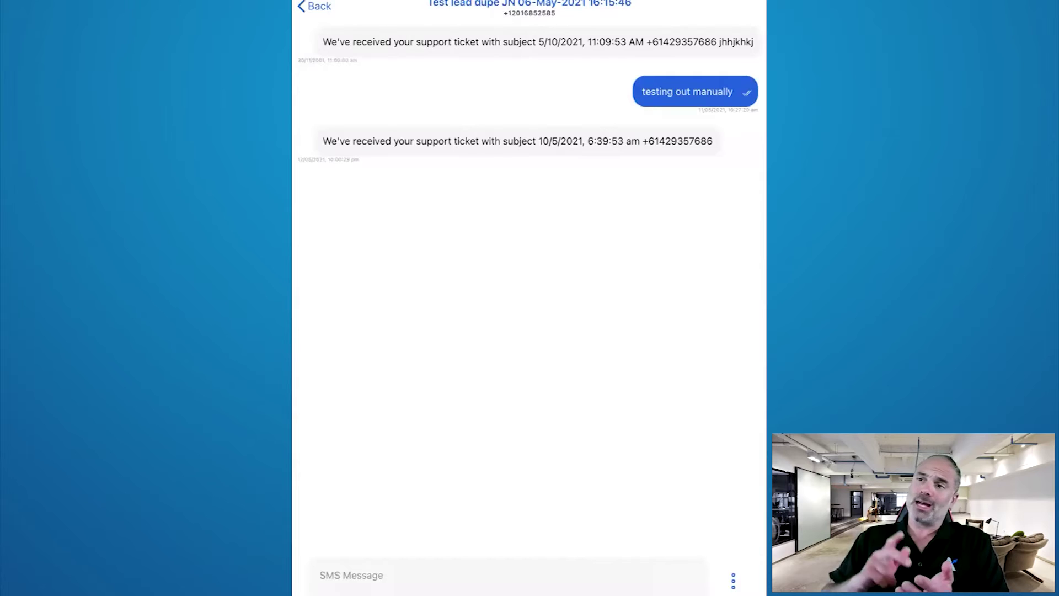
pyautogui.click(314, 7)
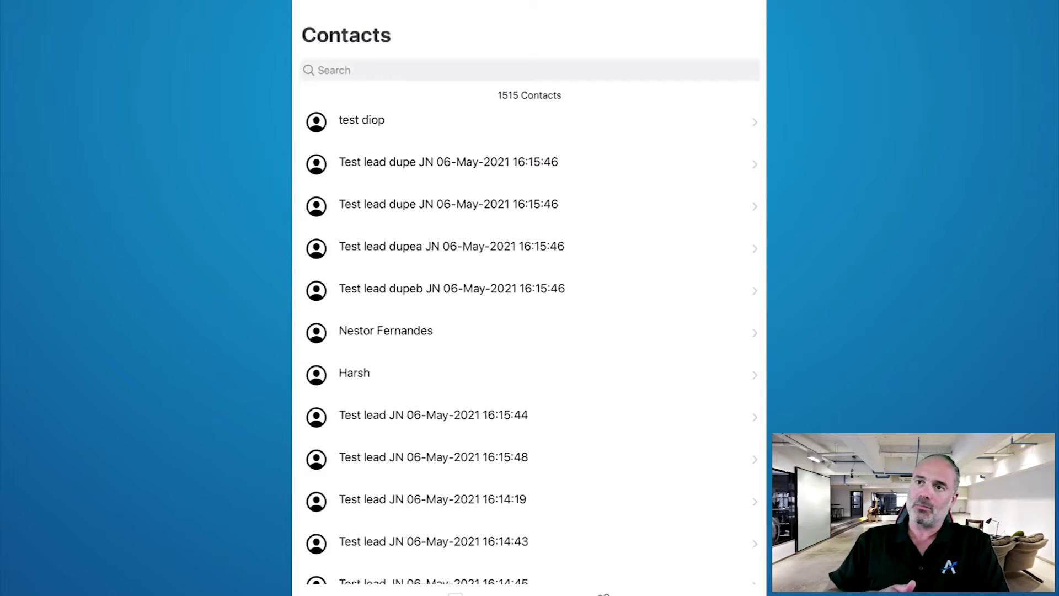
# - View the message history of contact "Test lead JN 06-May-2021 16:15:44" and return to the device's home screen
pyautogui.click(433, 415)
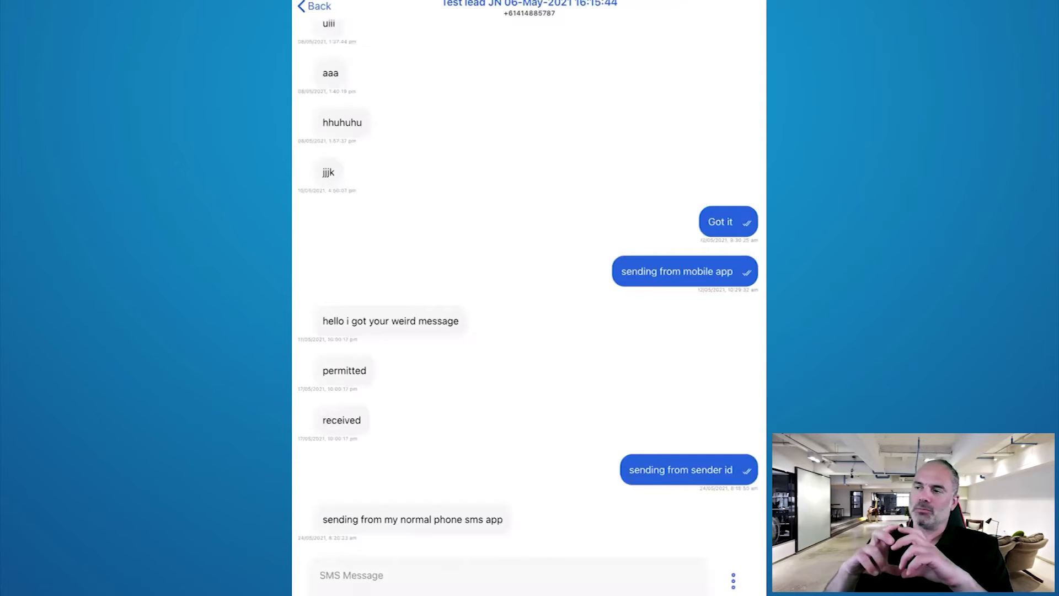
pyautogui.press('super+h')
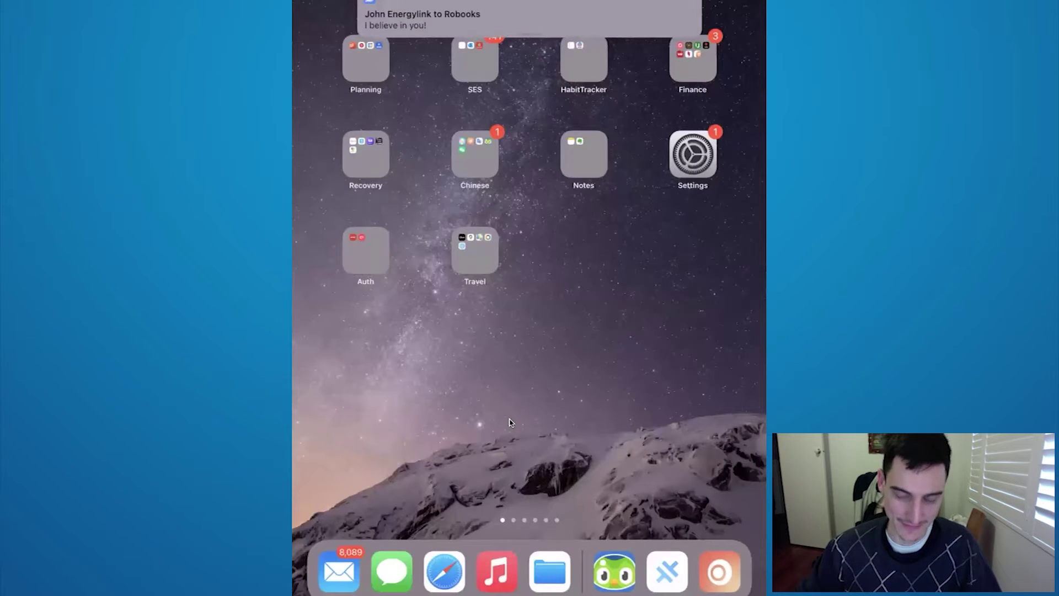
pyautogui.moveTo(509, 422)
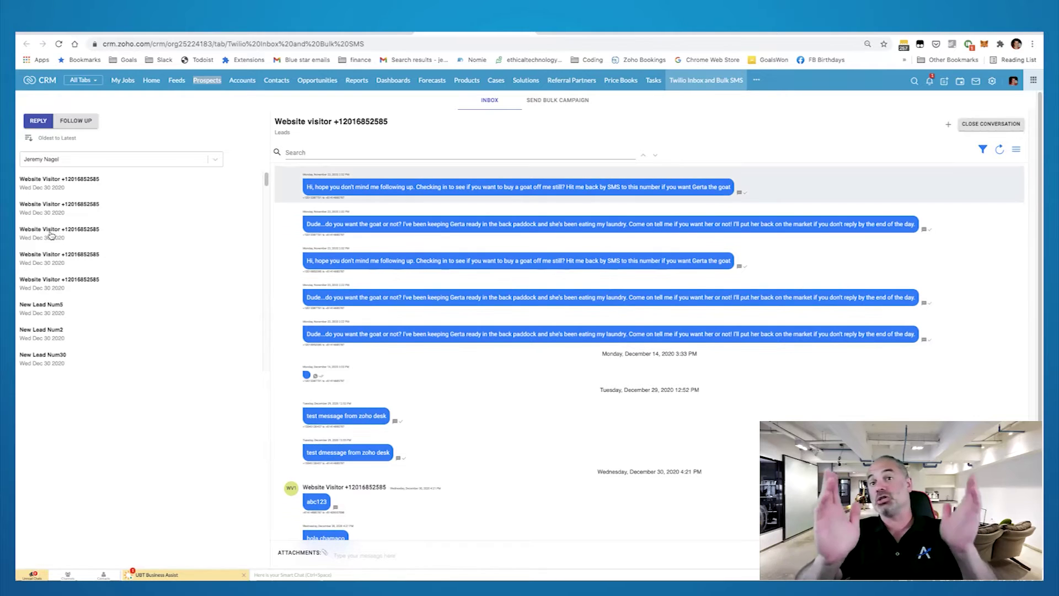
# - Review the open Website visitor conversation in Zoho CRM's Twilio inbox and close it
pyautogui.click(230, 202)
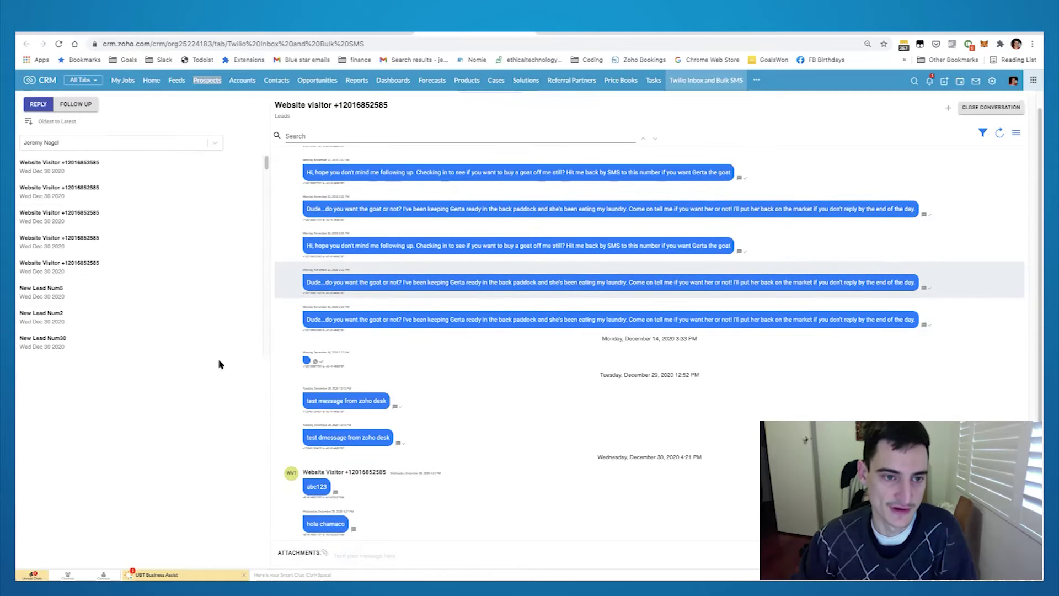
pyautogui.scroll(1, 219, 401)
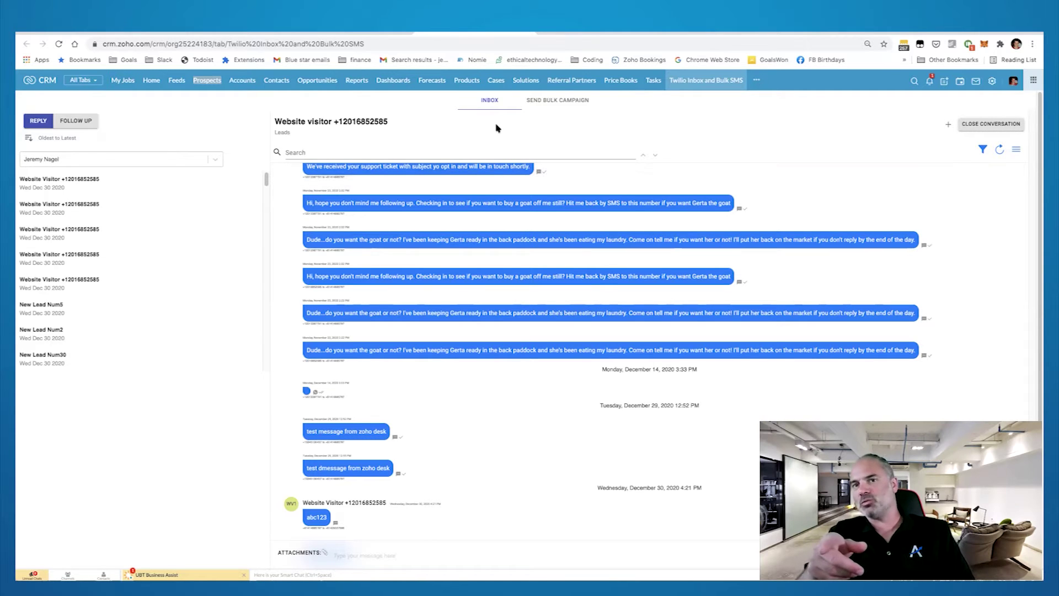
pyautogui.click(981, 124)
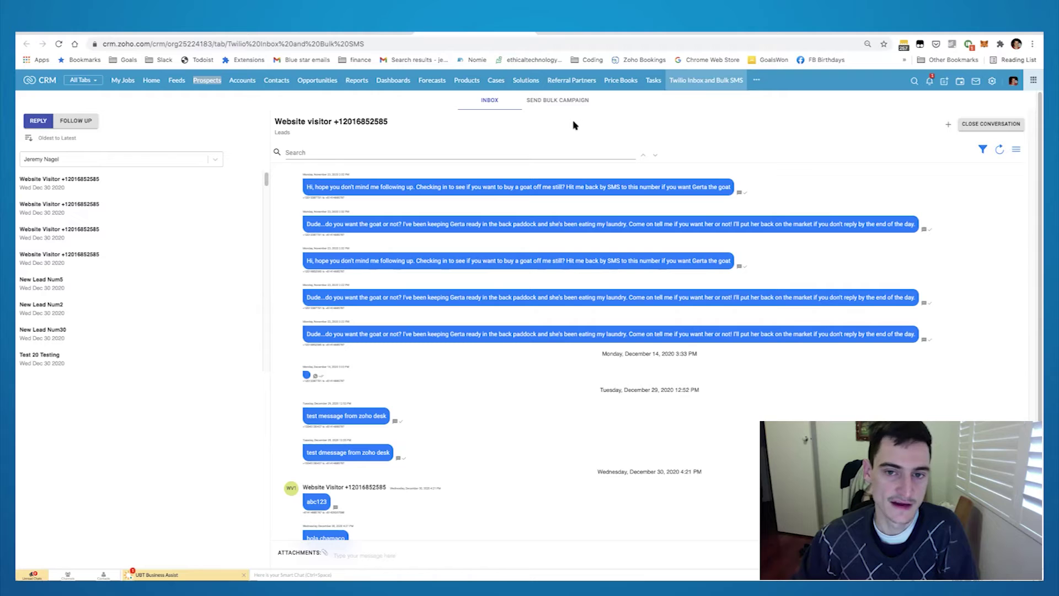
# - Start a bulk SMS campaign and set its module to Leads
pyautogui.click(562, 104)
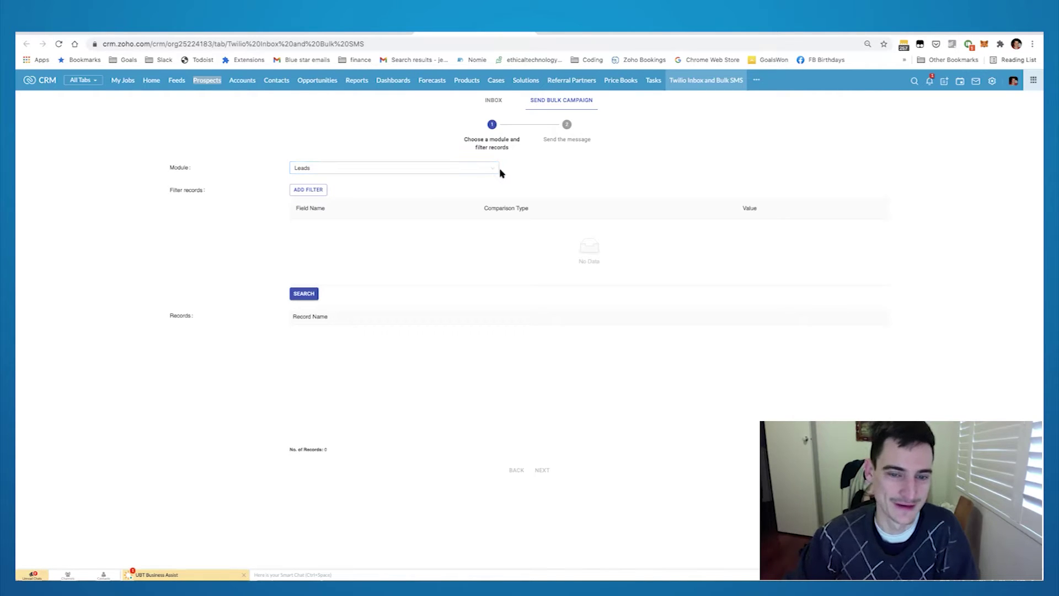
pyautogui.click(498, 171)
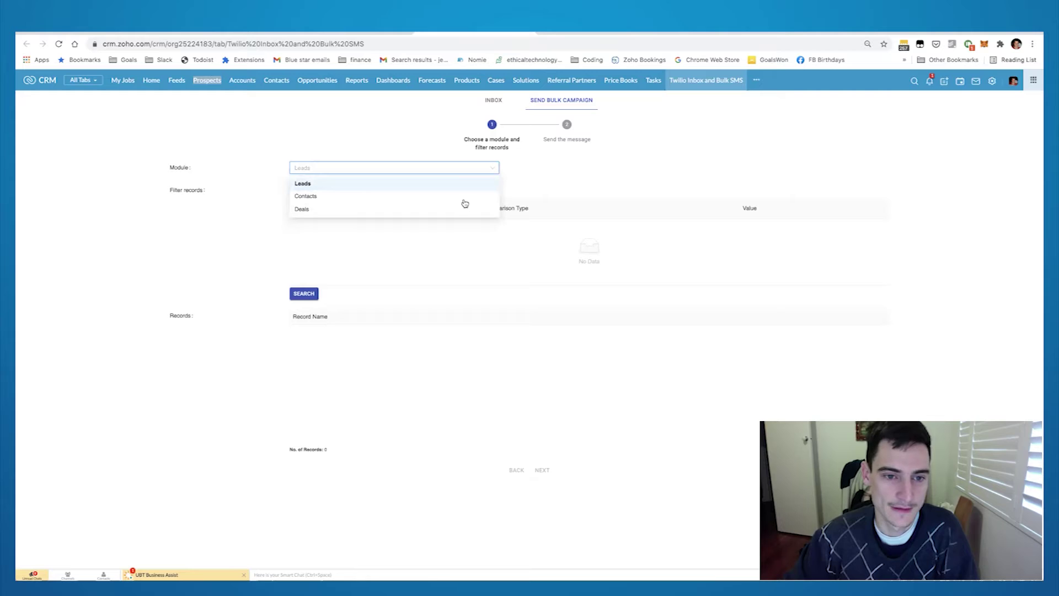
pyautogui.click(464, 199)
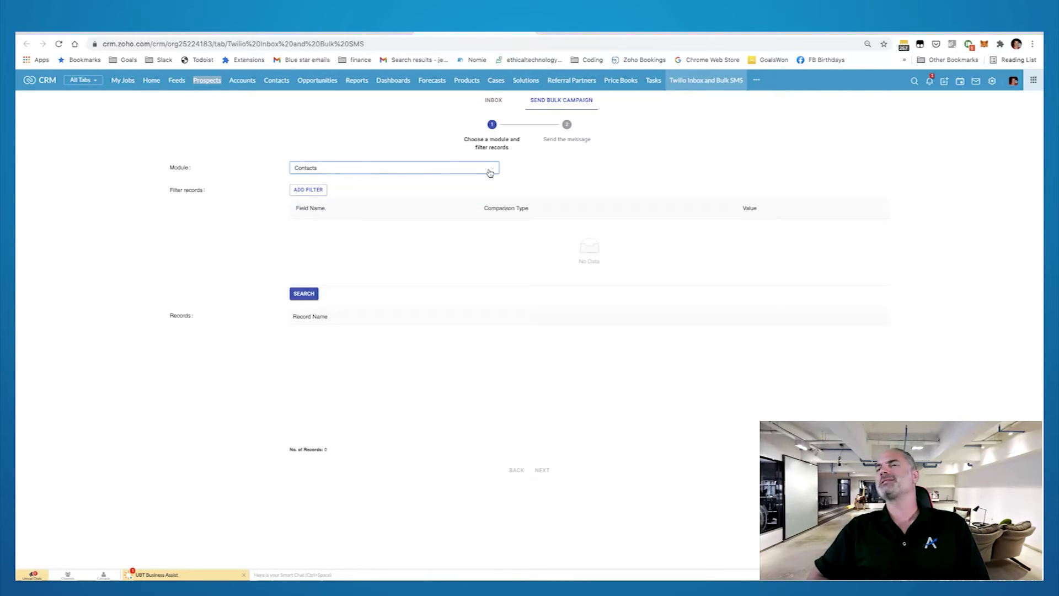
pyautogui.click(492, 171)
pyautogui.click(452, 185)
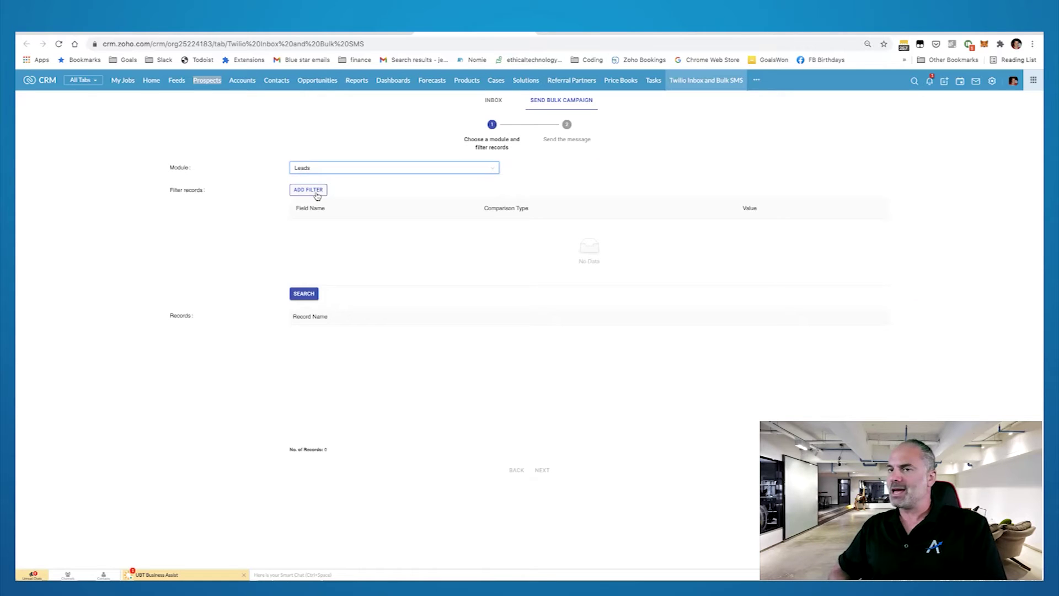
# - Add a record filter where First Name contains "Test lead" and search for the matching leads
pyautogui.click(317, 193)
pyautogui.click(350, 235)
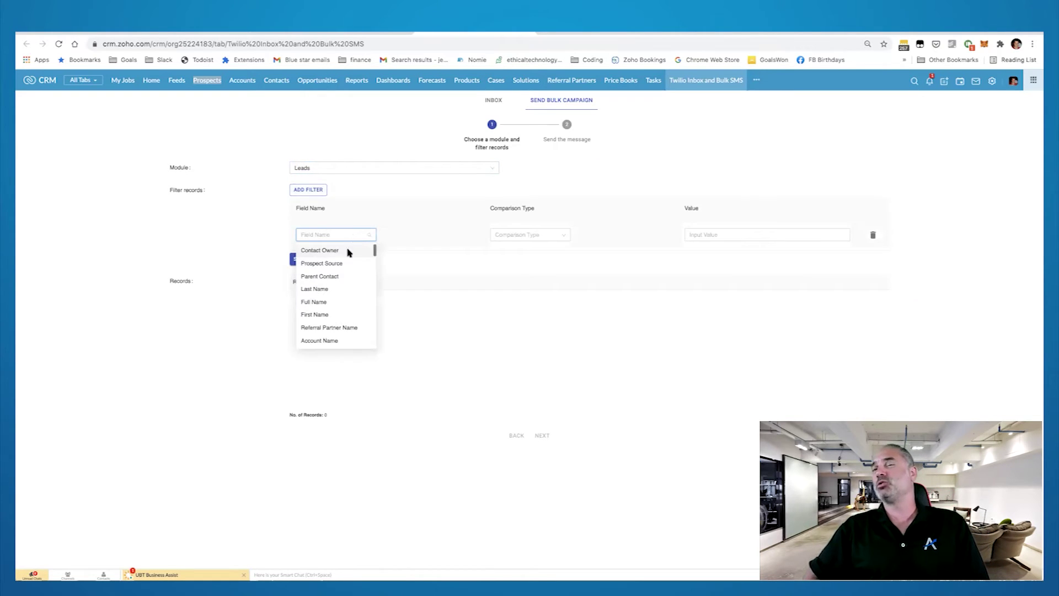
pyautogui.click(331, 315)
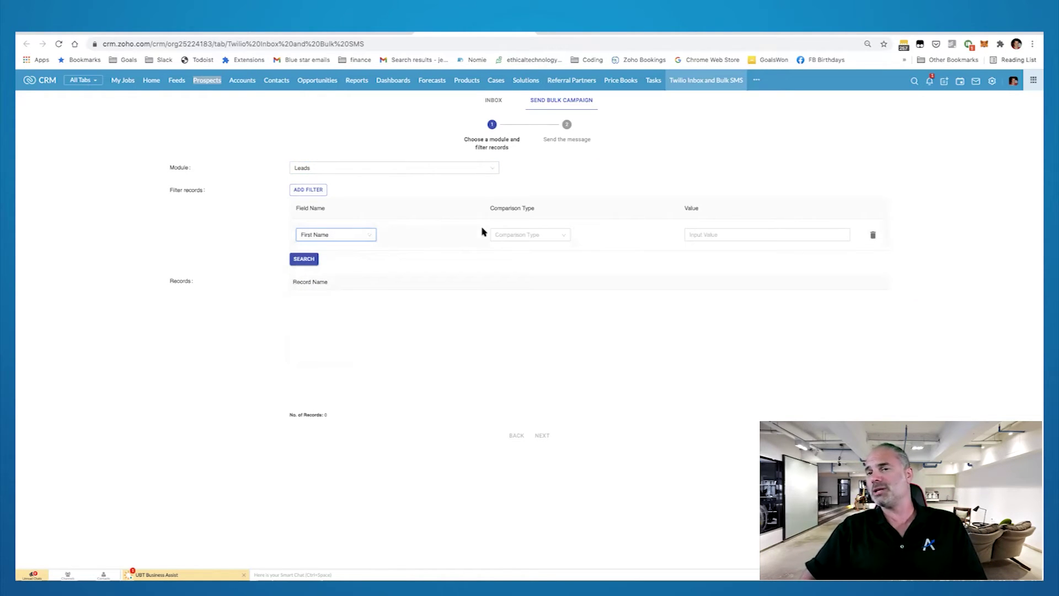
pyautogui.click(534, 235)
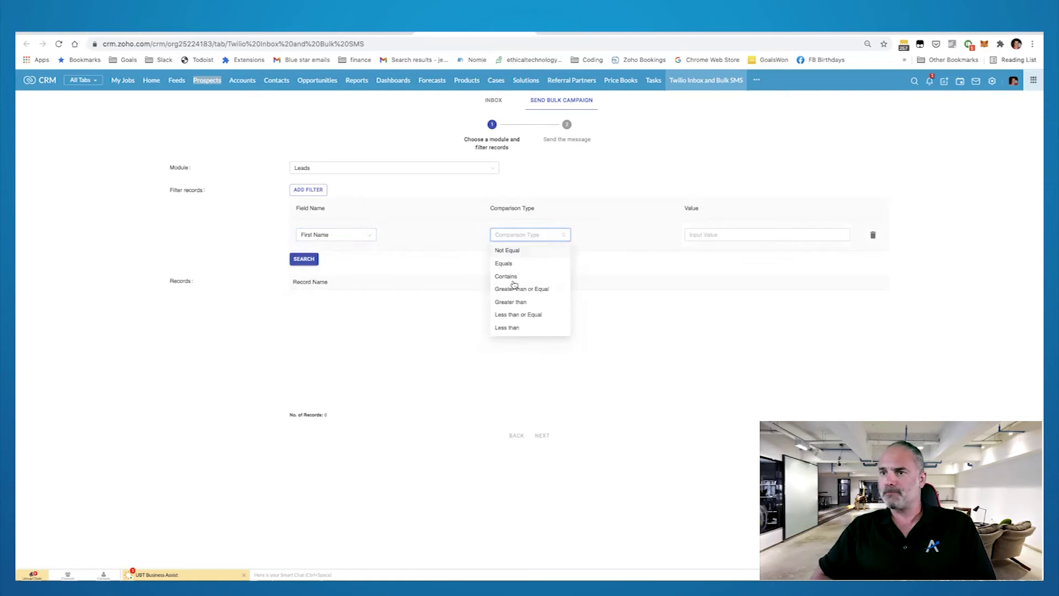
pyautogui.click(512, 277)
pyautogui.click(712, 234)
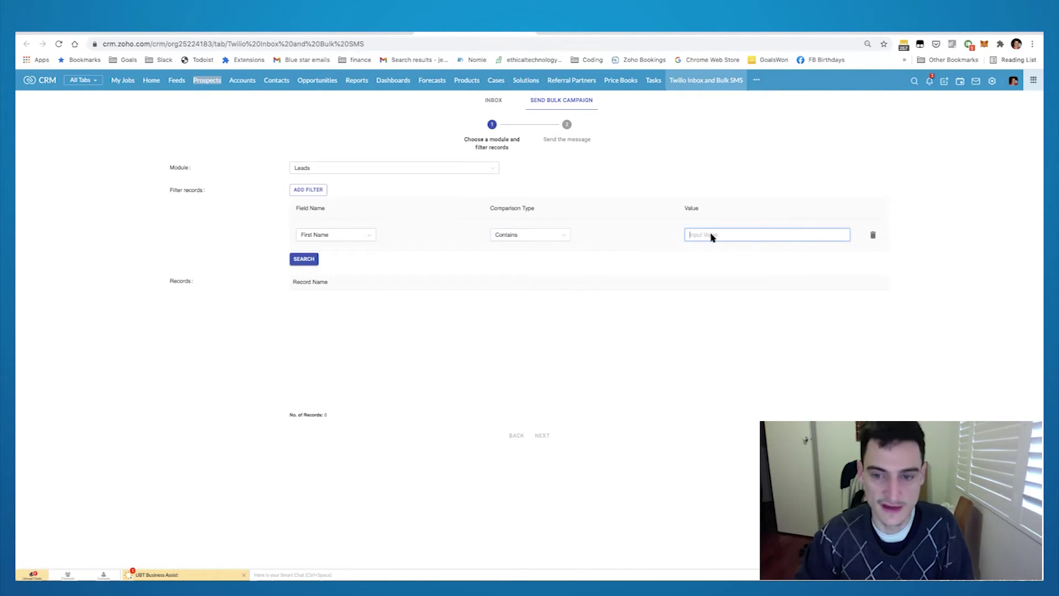
pyautogui.write('Test lead')
pyautogui.click(312, 262)
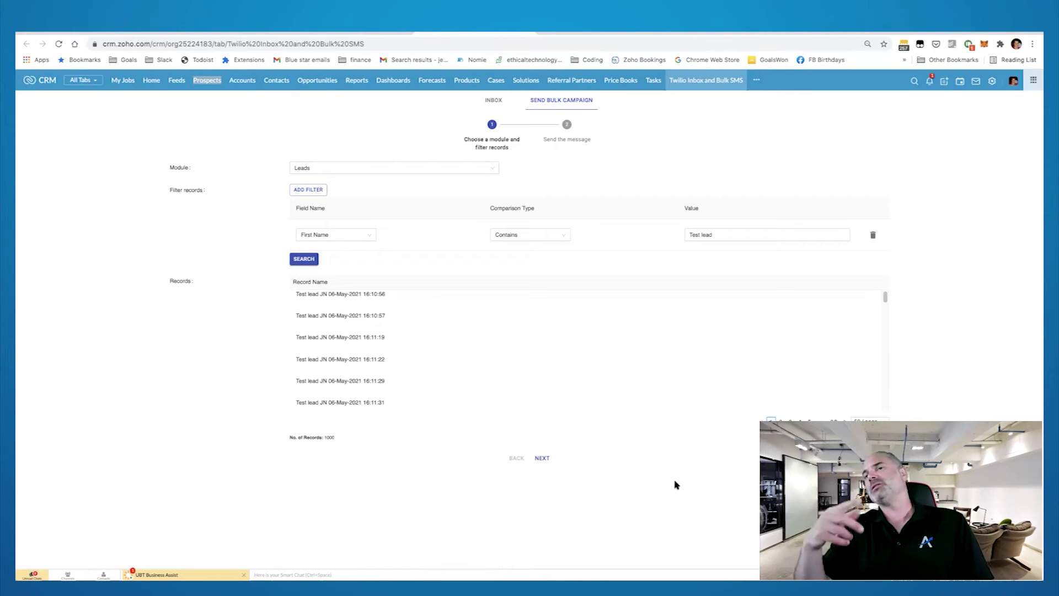
pyautogui.click(313, 192)
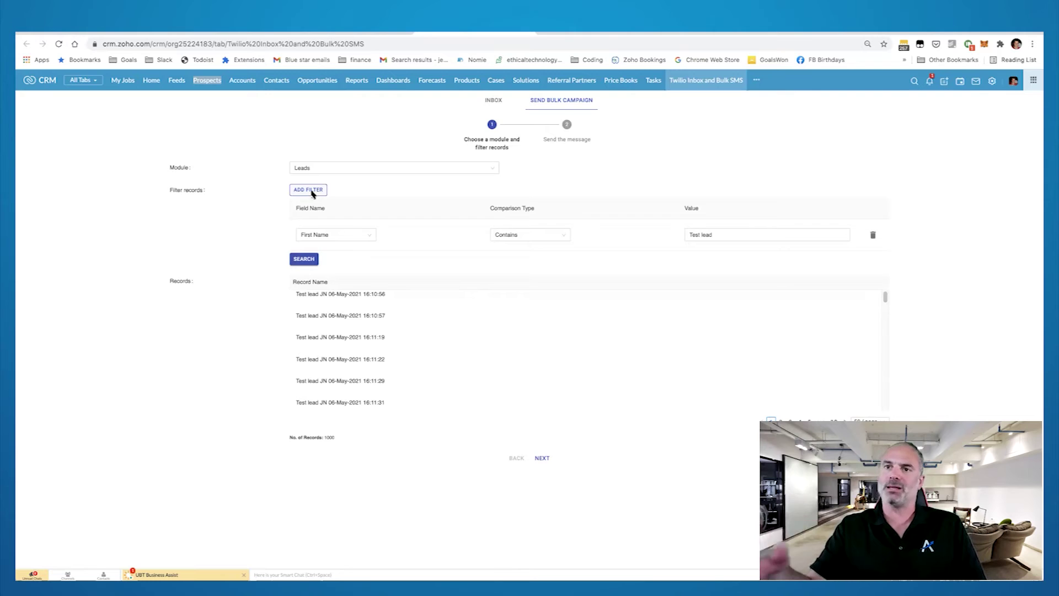
pyautogui.click(369, 265)
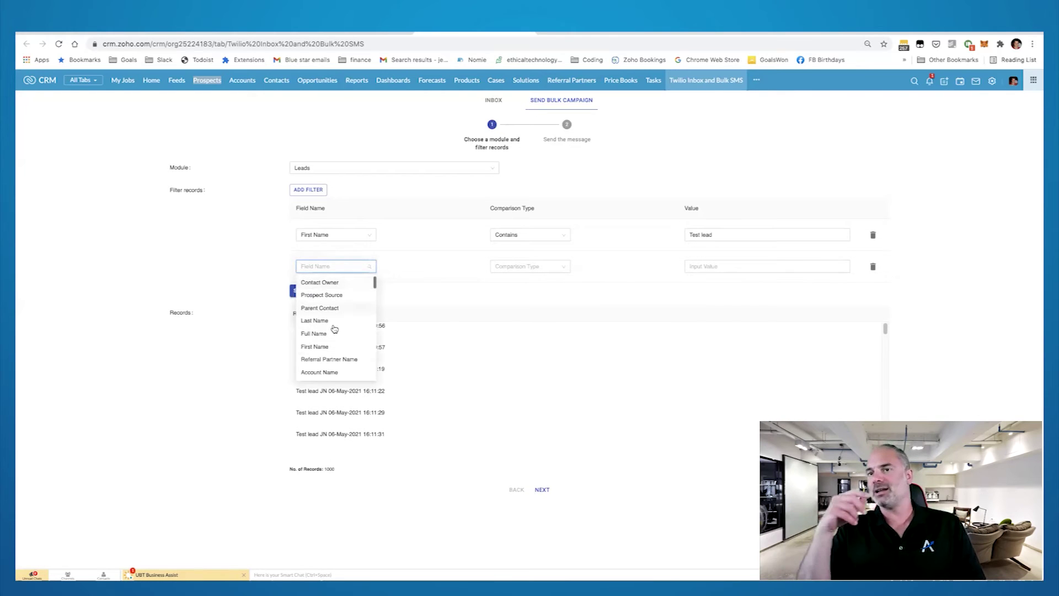
pyautogui.click(301, 266)
pyautogui.write('lead')
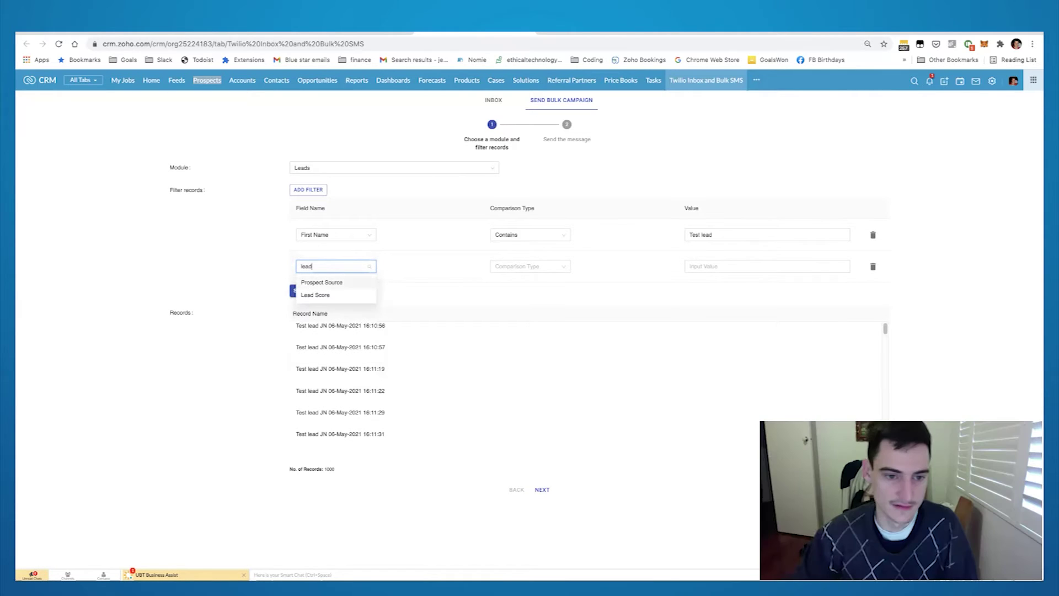
pyautogui.click(337, 282)
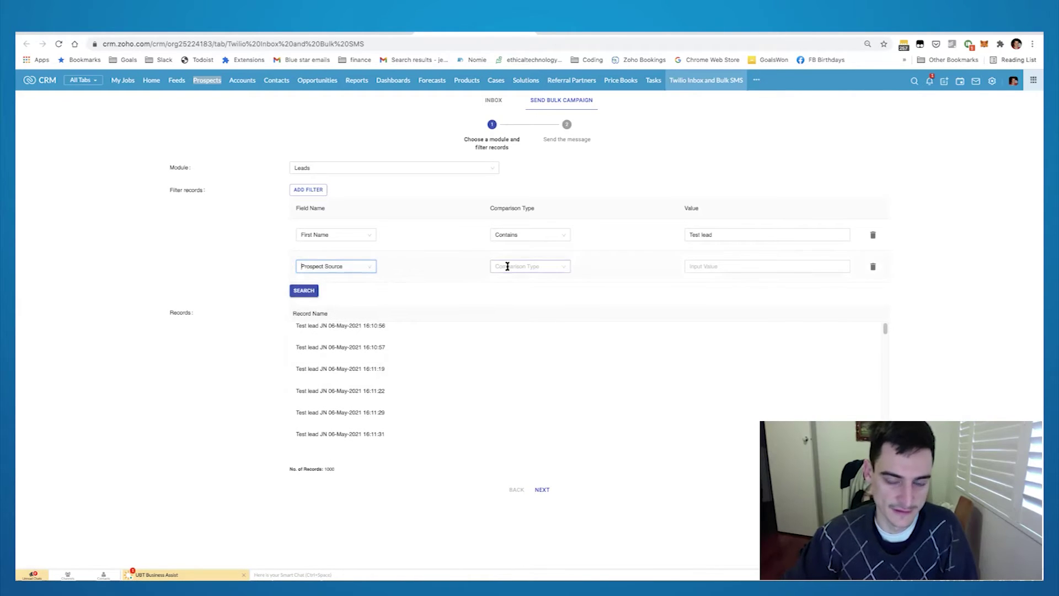
pyautogui.click(353, 267)
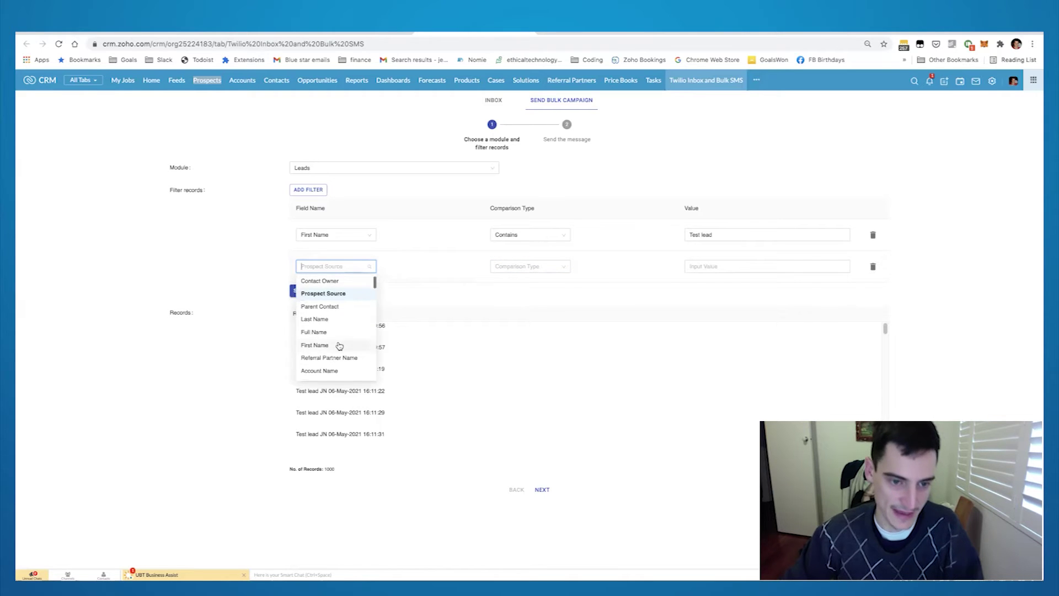
pyautogui.scroll(-3, 339, 346)
pyautogui.scroll(-10, 339, 346)
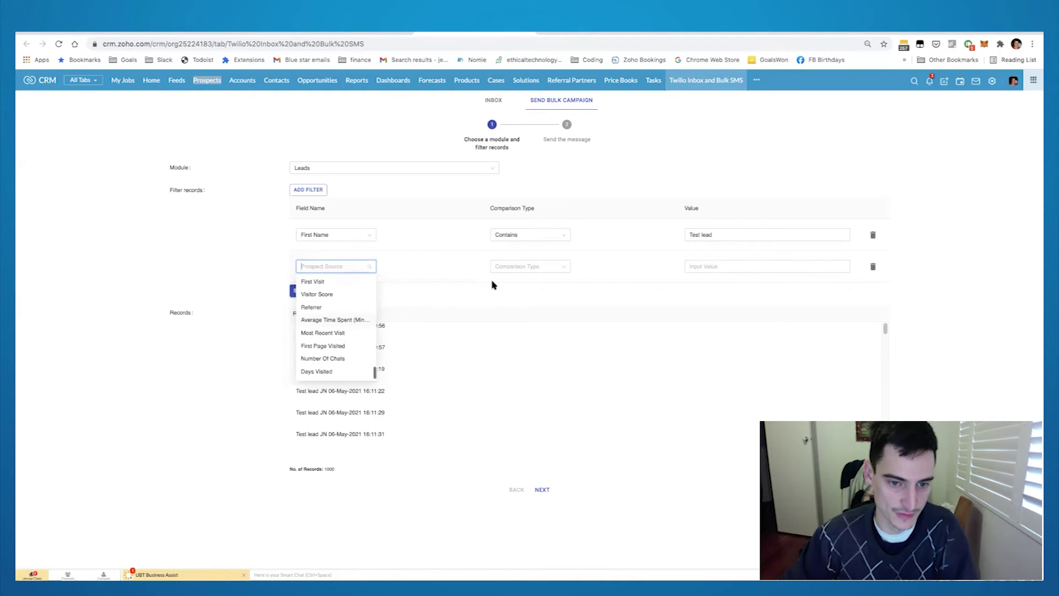
pyautogui.click(704, 287)
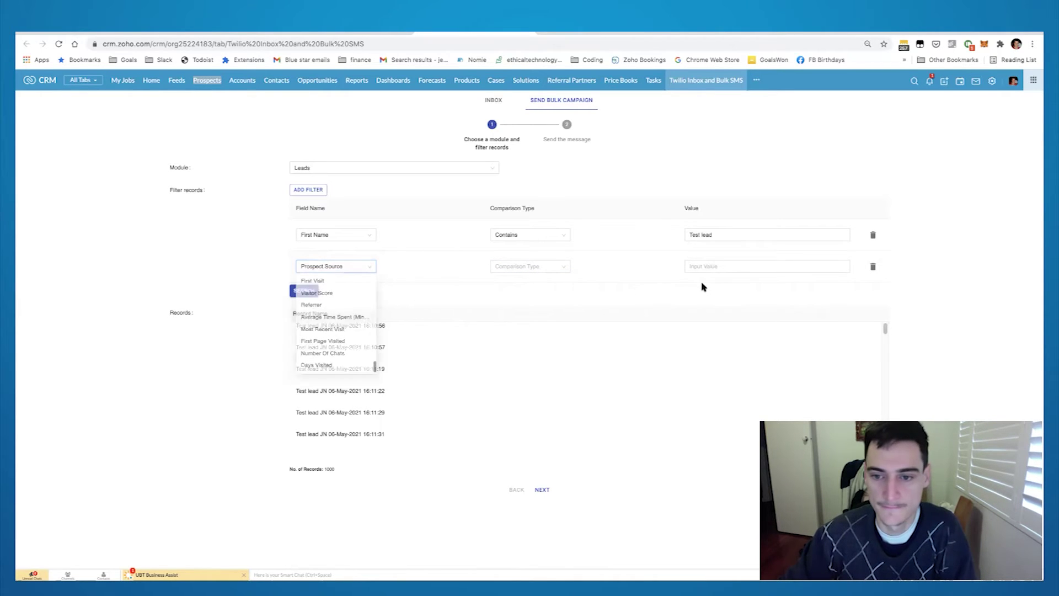
pyautogui.click(874, 267)
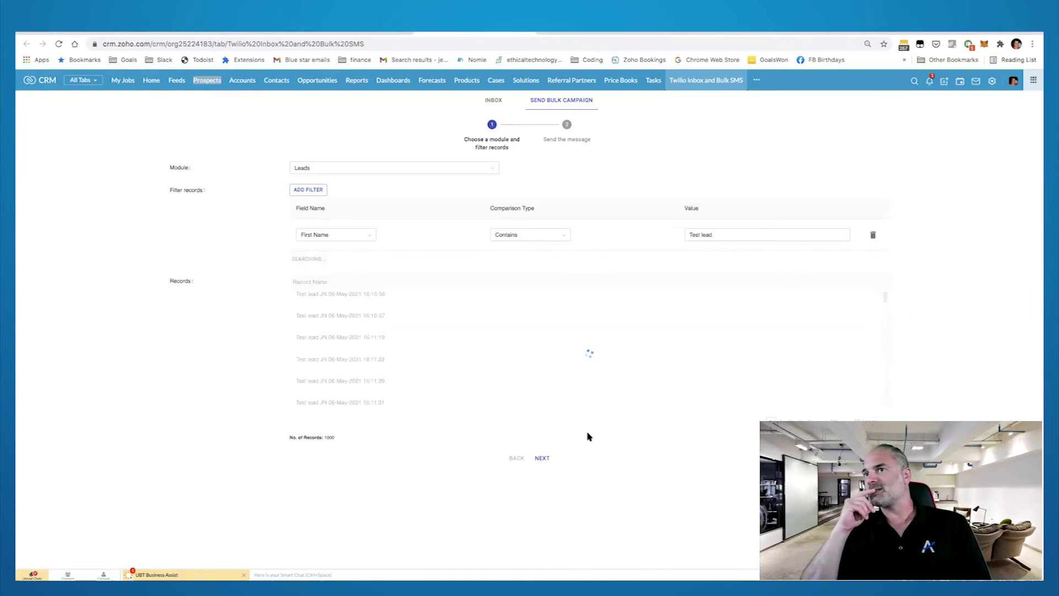
# - Proceed with the filtered leads to the campaign's message sending stage
pyautogui.click(540, 456)
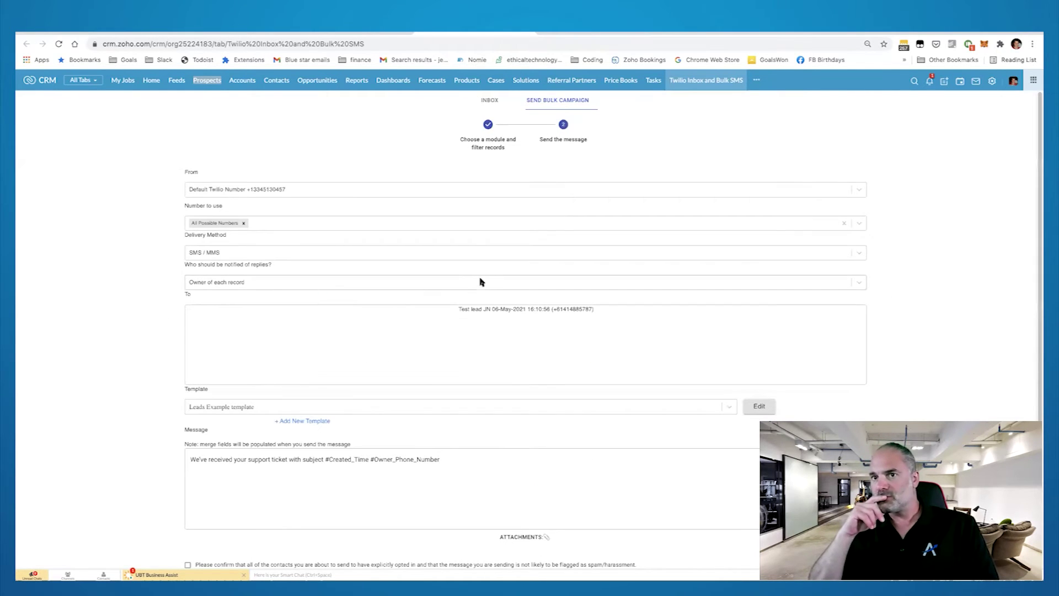
# - Set the campaign's sender to the first Current User Number and the delivery method to SMS / MMS
pyautogui.click(321, 191)
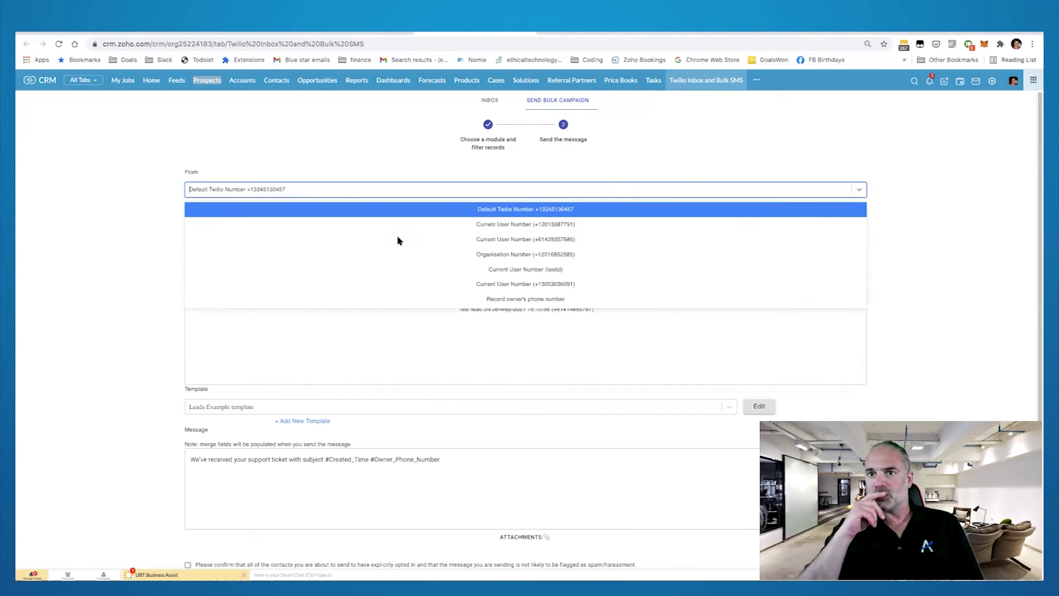
pyautogui.click(491, 224)
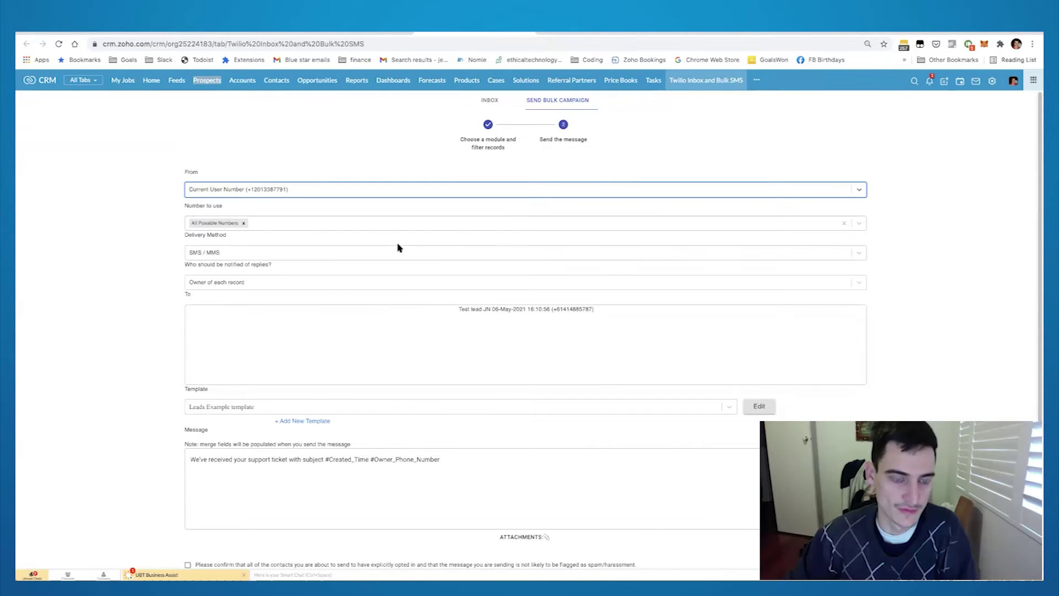
pyautogui.click(321, 251)
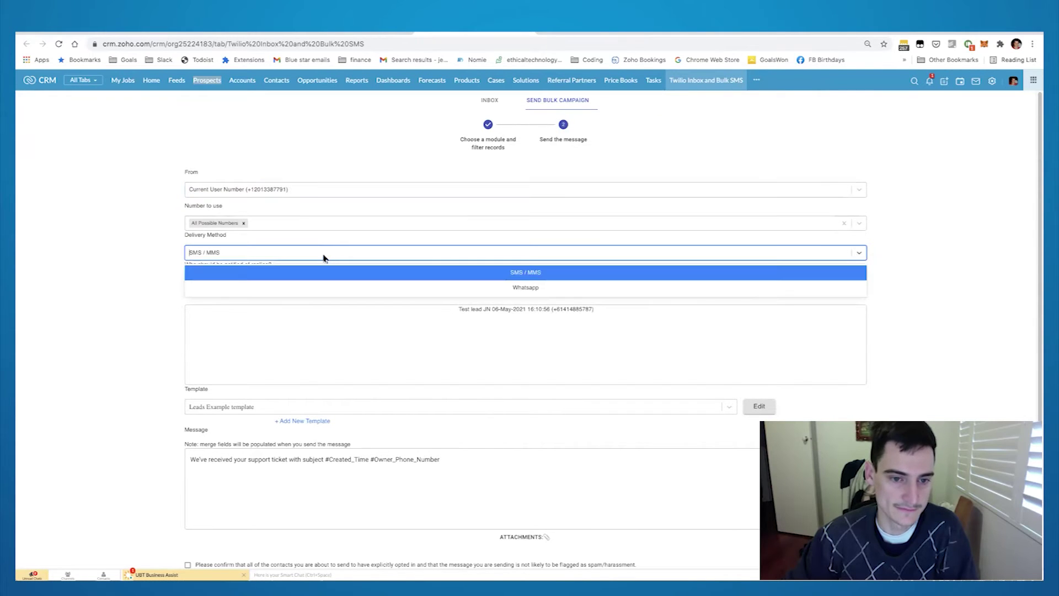
pyautogui.click(369, 272)
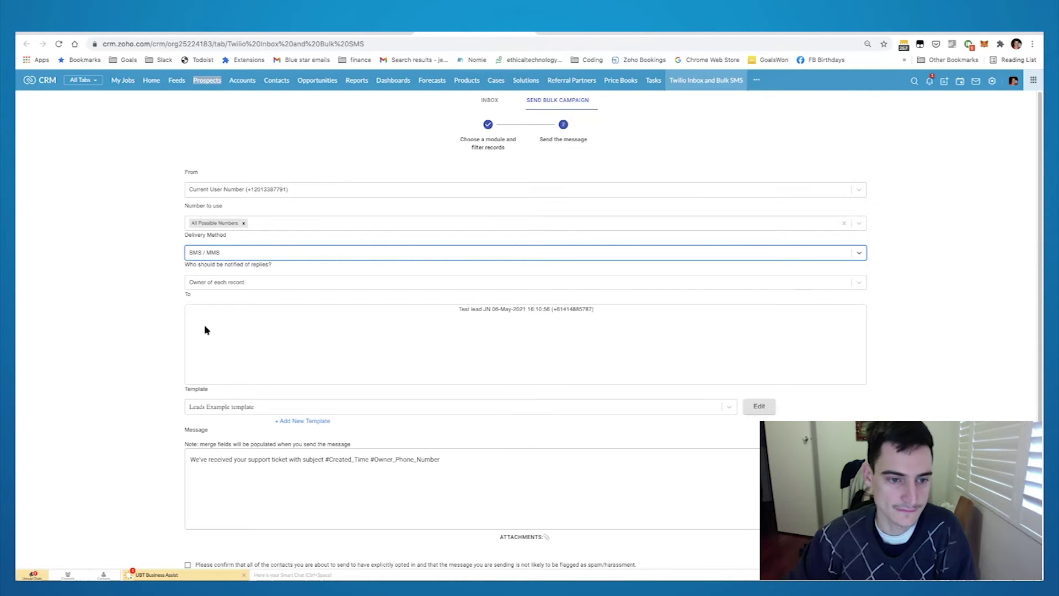
# - Examine the campaign's recipient and phone number, the message text, and the estimated cost details
pyautogui.scroll(-2, 430, 295)
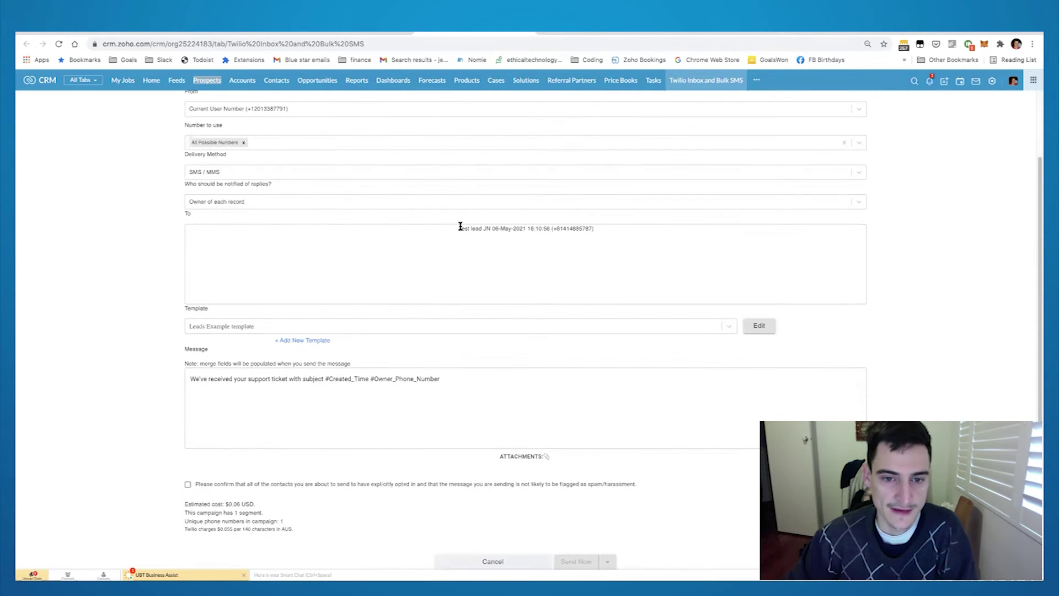
pyautogui.moveTo(463, 228); pyautogui.dragTo(577, 230)
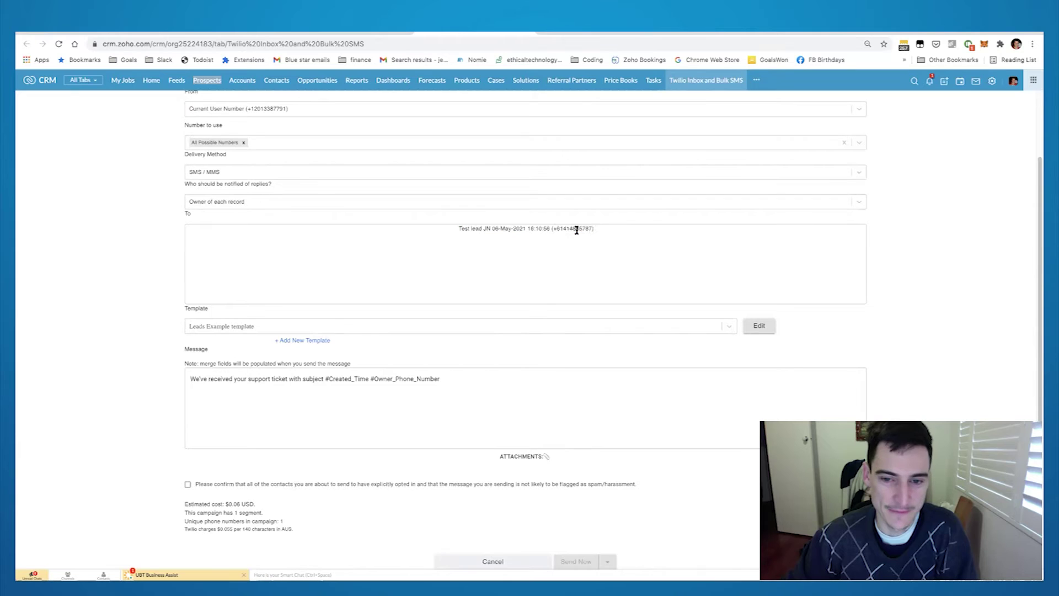
pyautogui.doubleClick(577, 229)
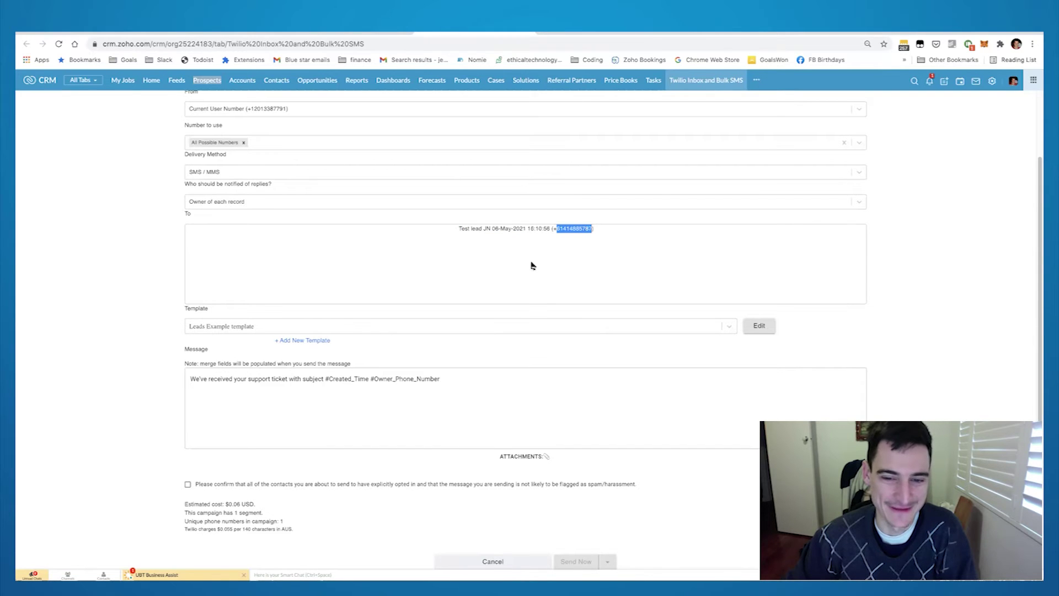
pyautogui.scroll(2, 531, 265)
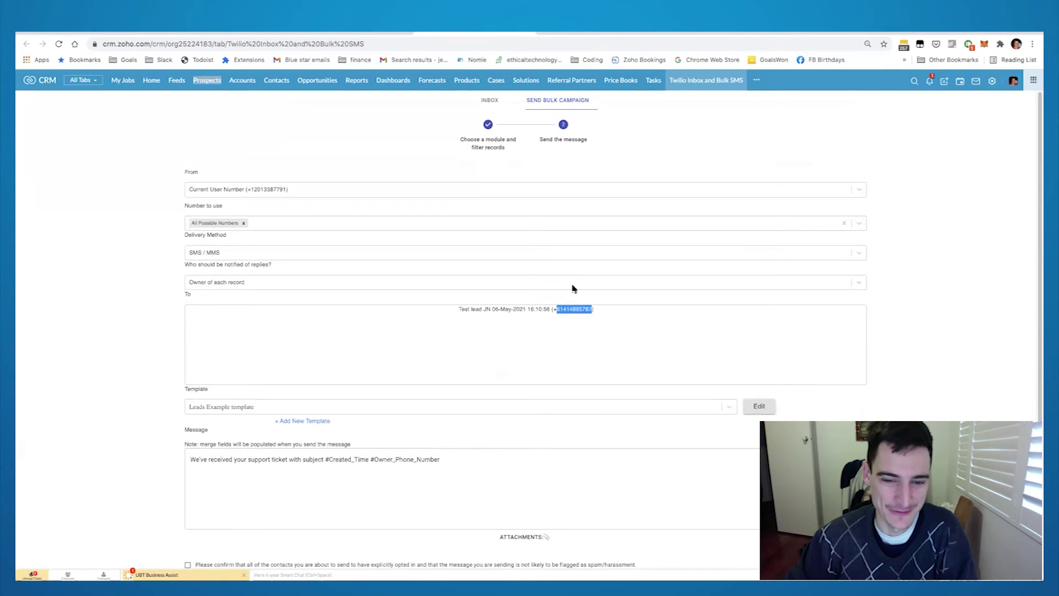
pyautogui.click(628, 311)
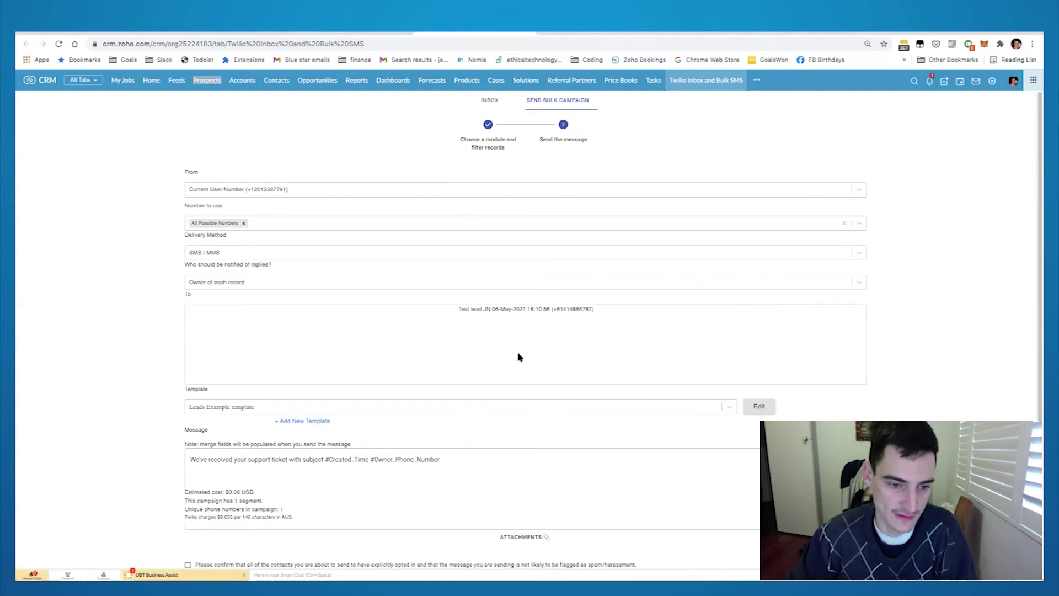
pyautogui.scroll(-2, 516, 364)
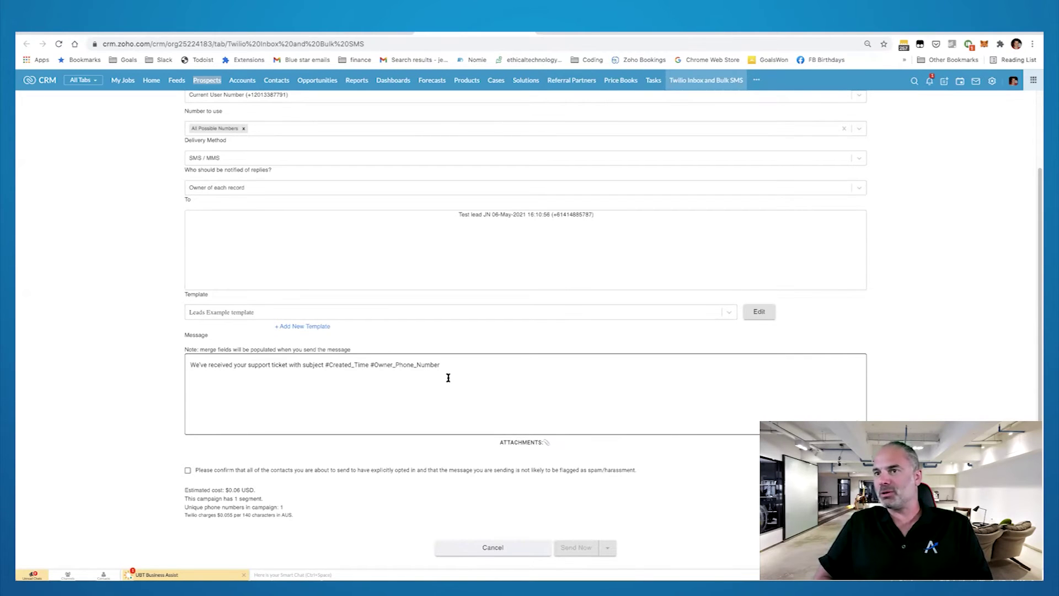
pyautogui.click(610, 32)
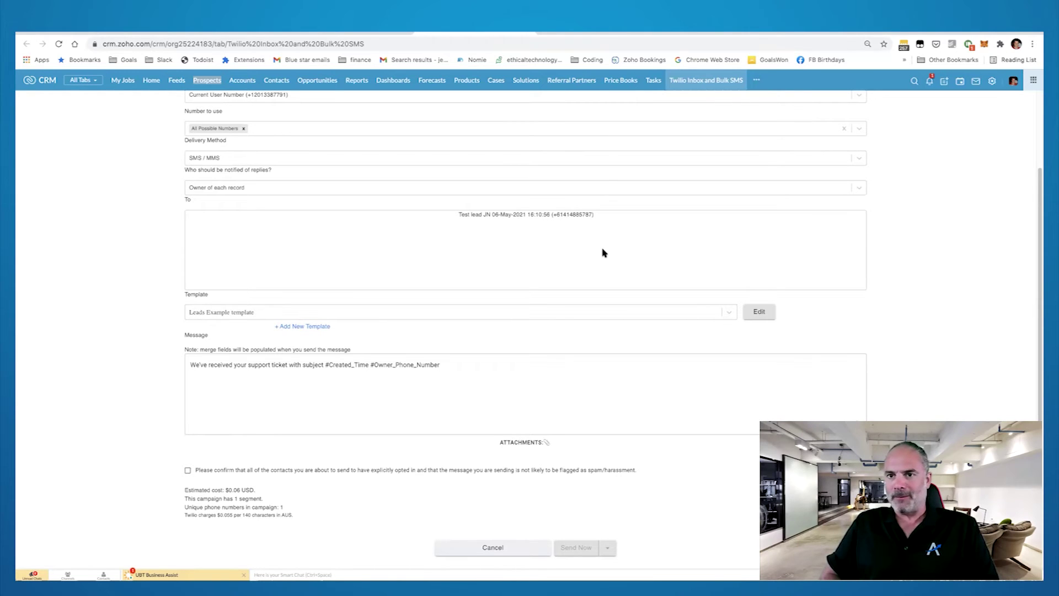
pyautogui.click(549, 374)
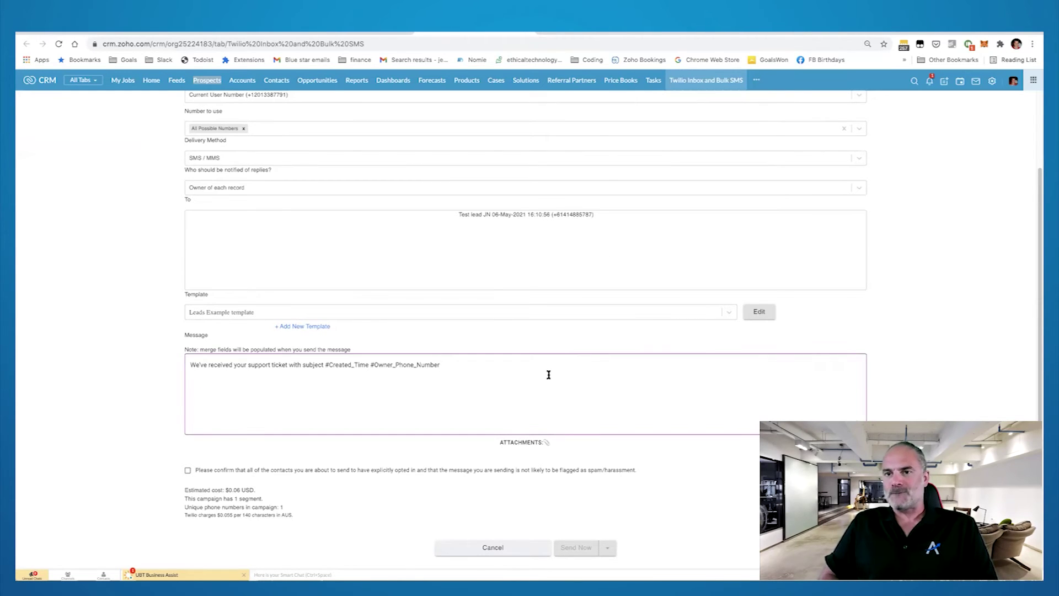
# - Choose the "Update on suit" template for the campaign message
pyautogui.click(439, 310)
pyautogui.scroll(-3, 421, 409)
pyautogui.click(468, 401)
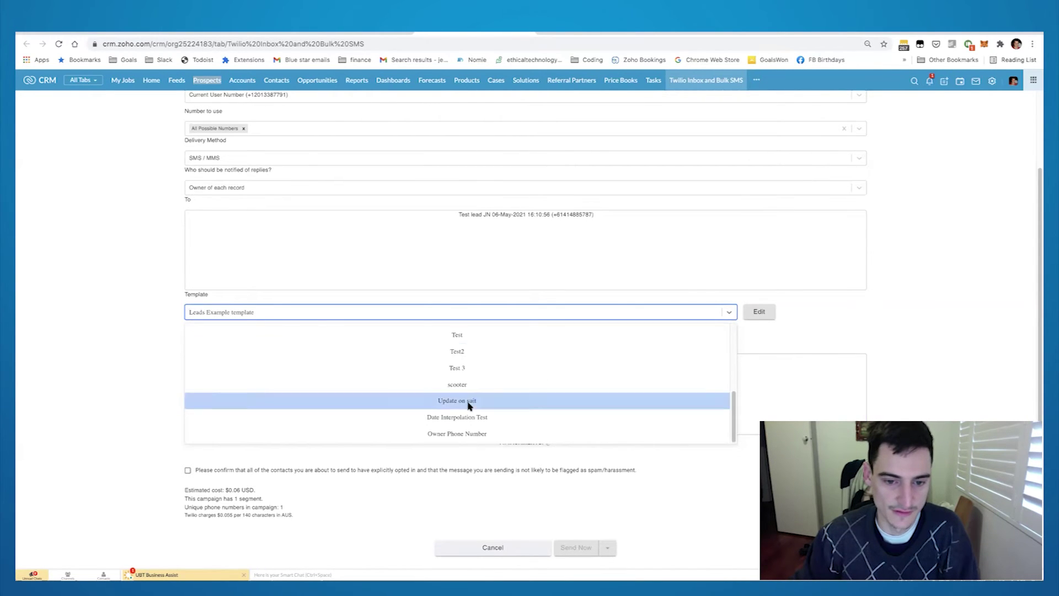
# - Edit the selected template, append the Assigned Broker merge field to its message, and save the update
pyautogui.click(767, 314)
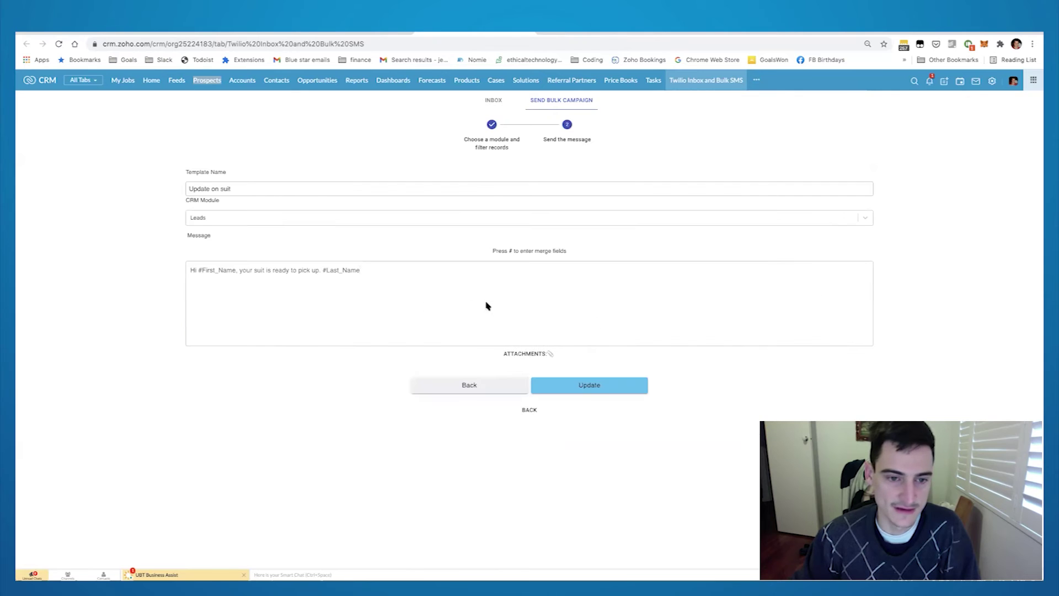
pyautogui.write('#')
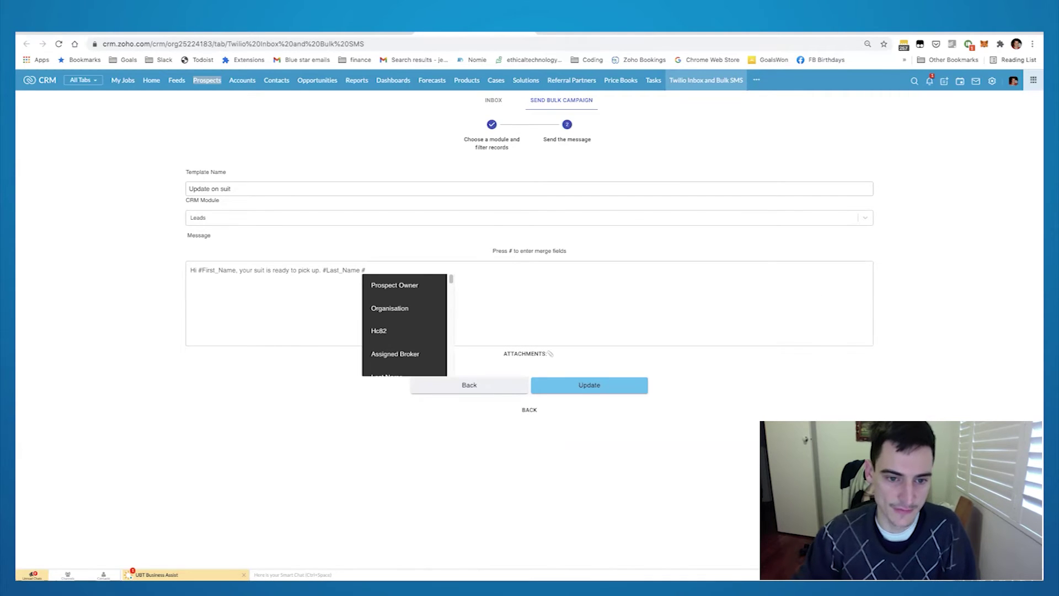
pyautogui.click(406, 353)
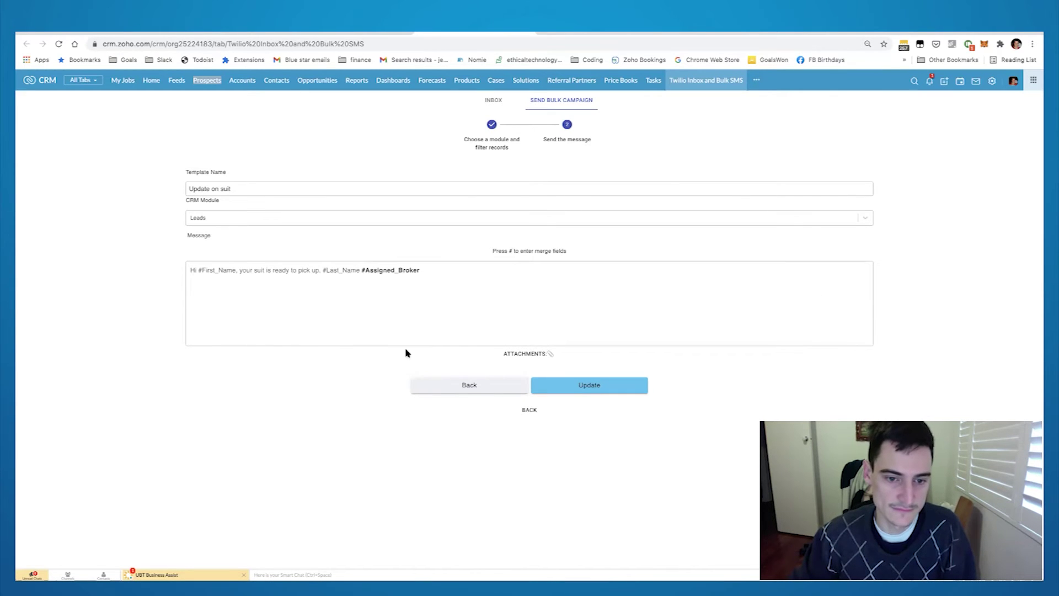
pyautogui.click(594, 385)
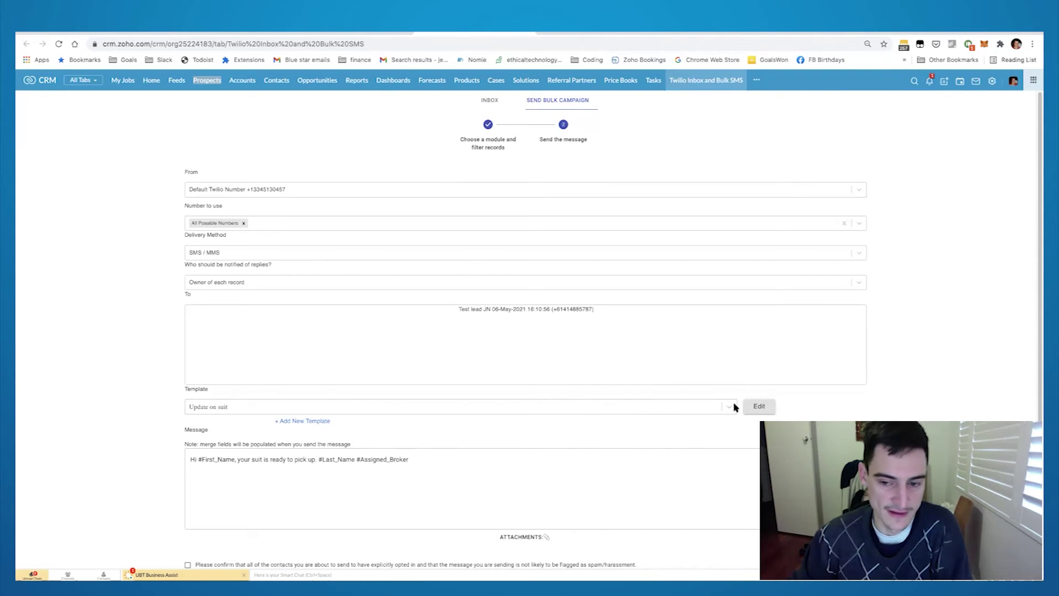
# - Reopen the template editor, return from it to the record filter stage, and proceed again with the filtered leads
pyautogui.click(751, 408)
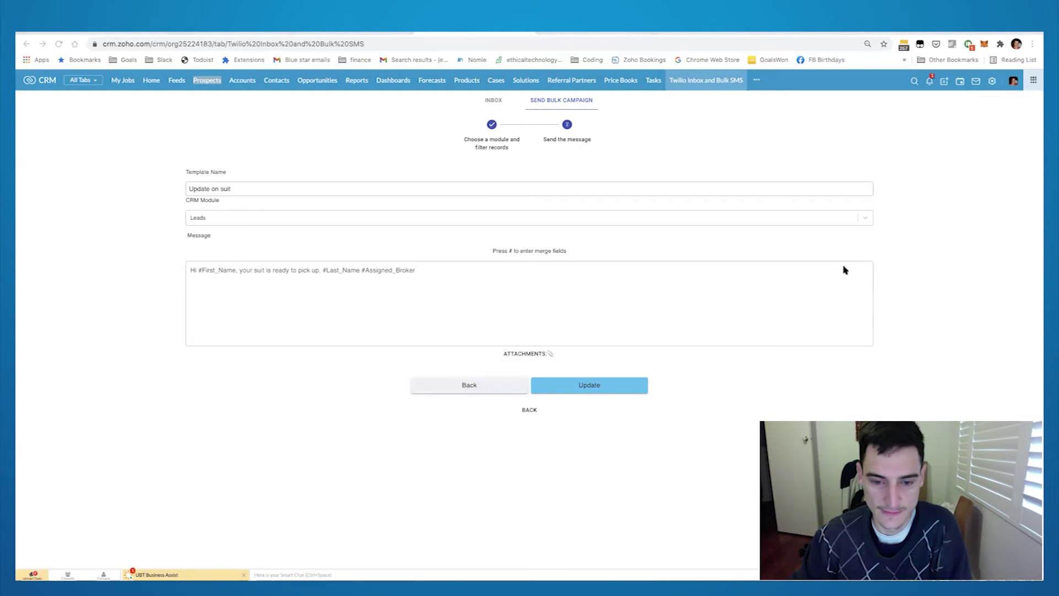
pyautogui.click(531, 410)
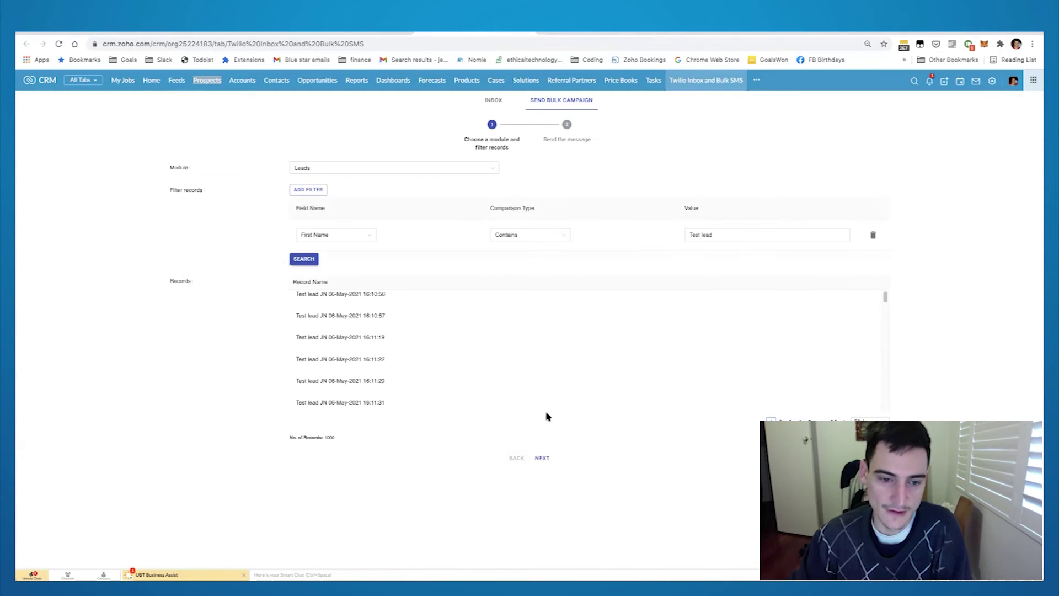
pyautogui.click(543, 458)
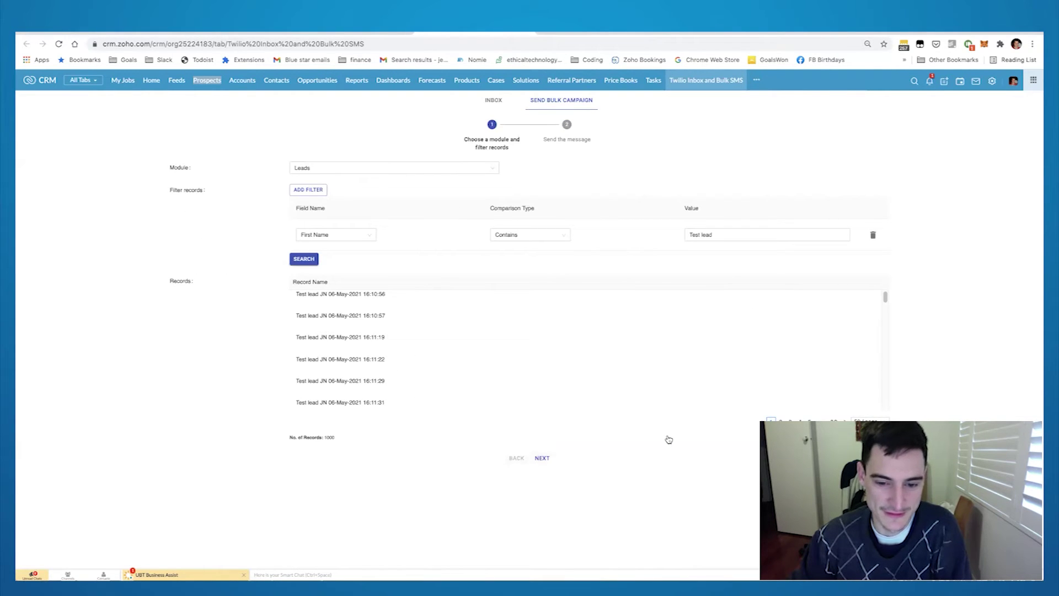
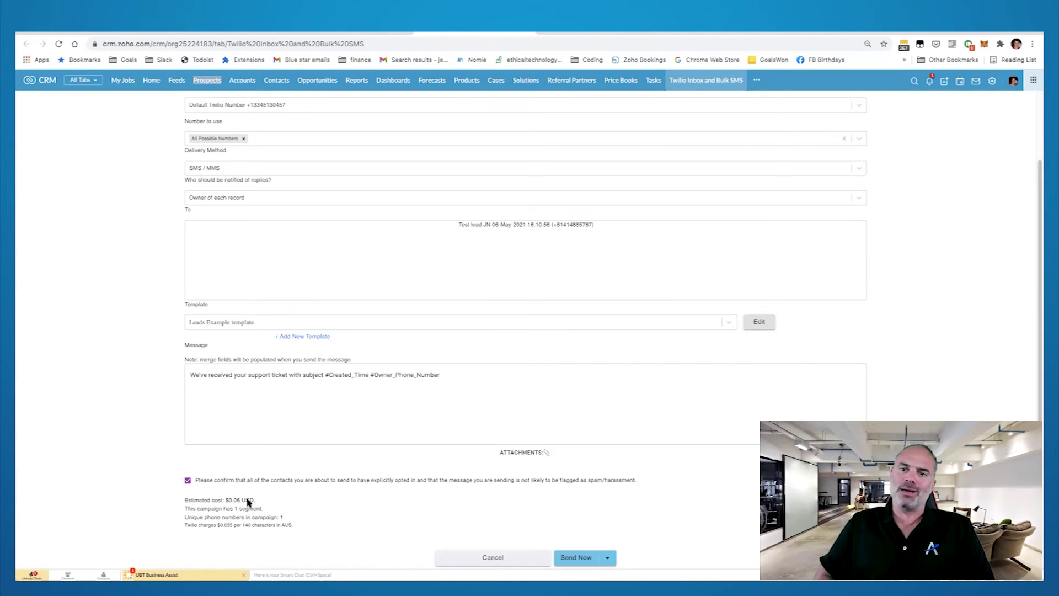
# - Append "jkdfsdsfdsf" to the campaign message and lengthen it by pasting copies of the whole text repeatedly
pyautogui.click(481, 383)
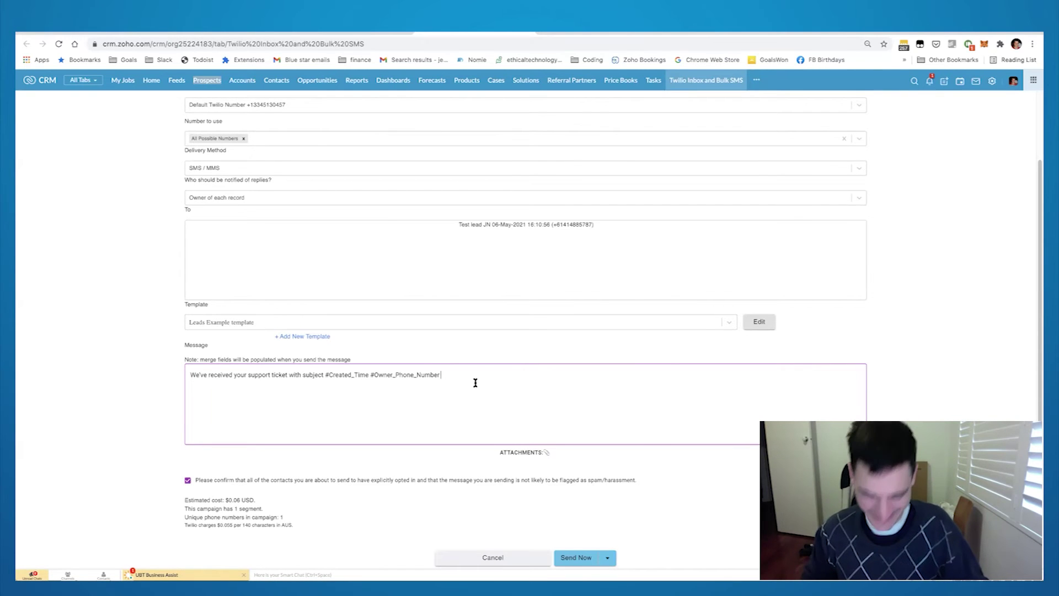
pyautogui.write('jkdfsdsfdsf')
pyautogui.hotkey('ctrl', 'a')
pyautogui.press('Right')
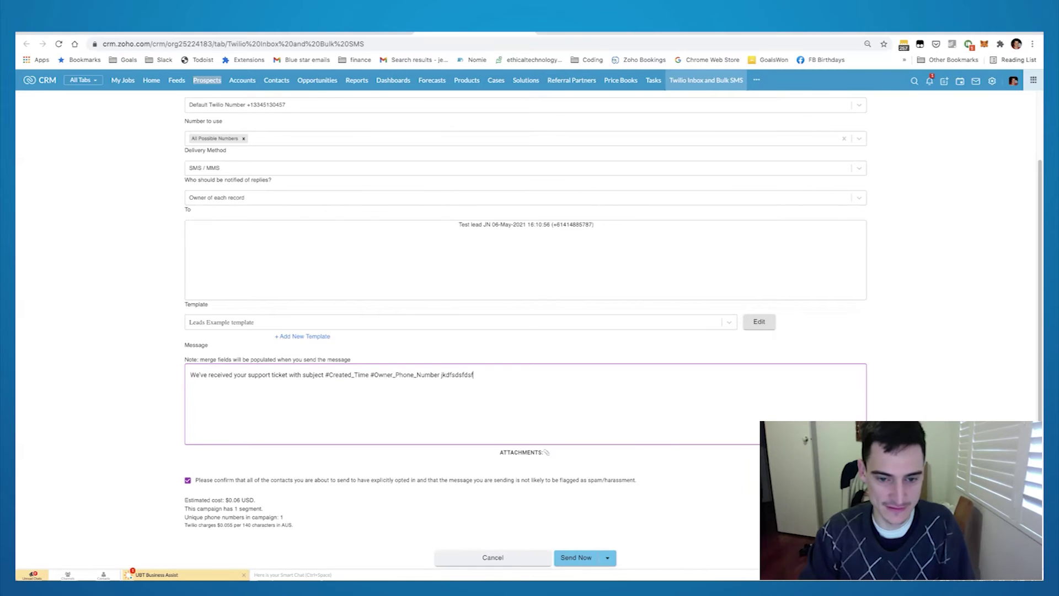
pyautogui.hotkey('ctrl', 'v')
pyautogui.hotkey('ctrl', 'v')
pyautogui.hotkey('ctrl', 'v')
pyautogui.hotkey('ctrl', 'v')
pyautogui.hotkey('ctrl', 'v')
pyautogui.hotkey('ctrl', 'v')
pyautogui.hotkey('ctrl', 'v')
pyautogui.hotkey('ctrl', 'v')
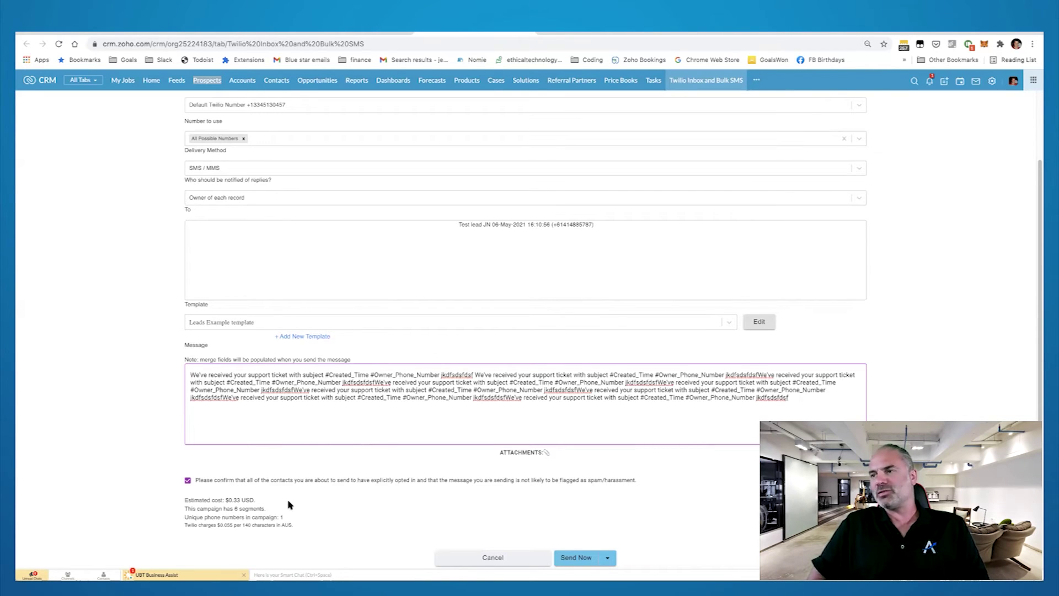
# - Set the campaign's From number to the first Current User Number
pyautogui.scroll(2, 160, 499)
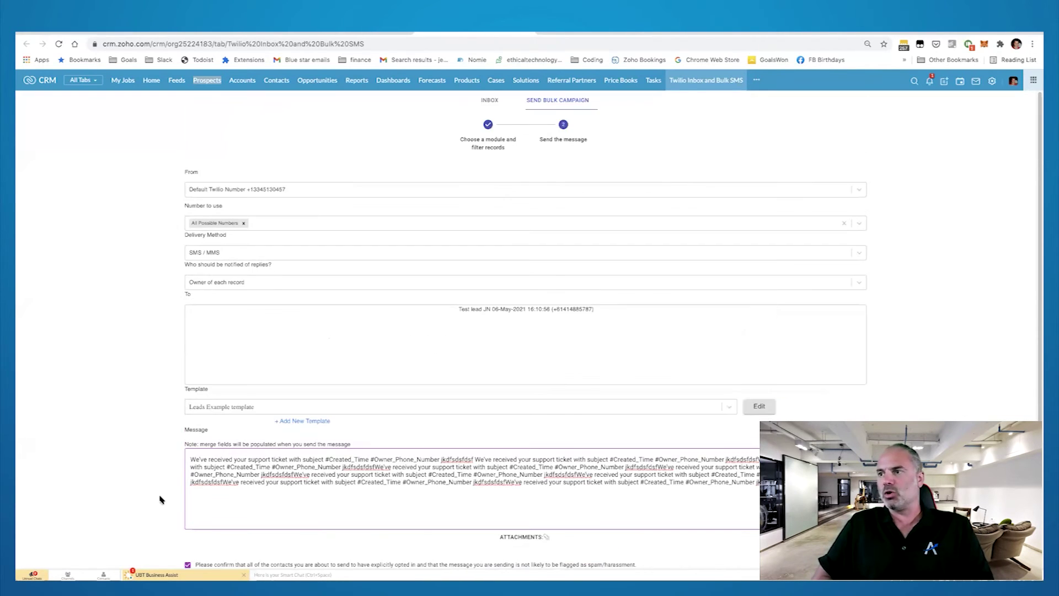
pyautogui.click(326, 188)
pyautogui.click(389, 222)
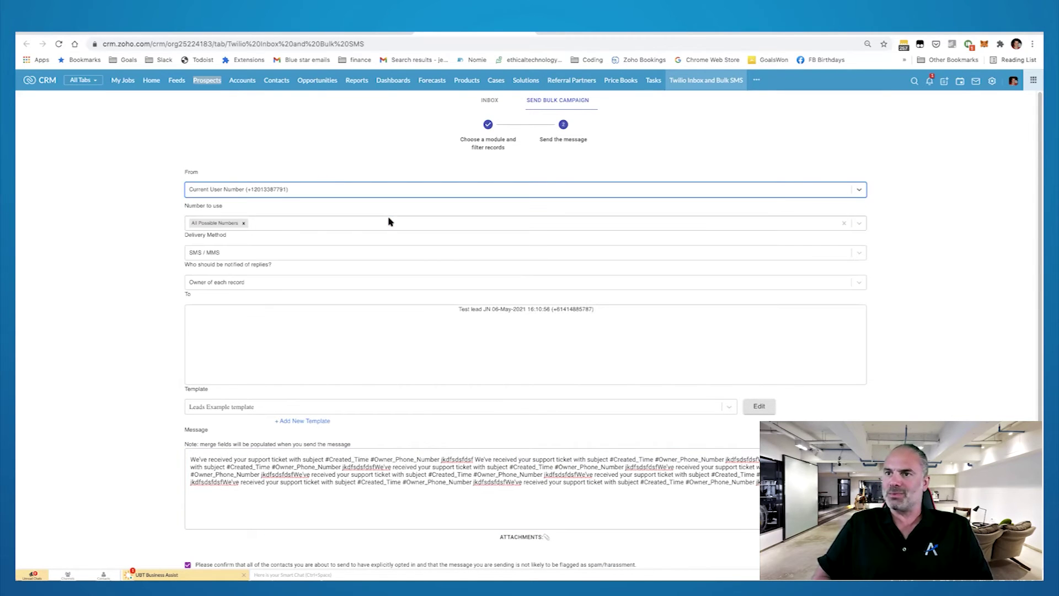
# - Check the country code of the recipient's phone number in the campaign's recipient list
pyautogui.scroll(-2, 148, 277)
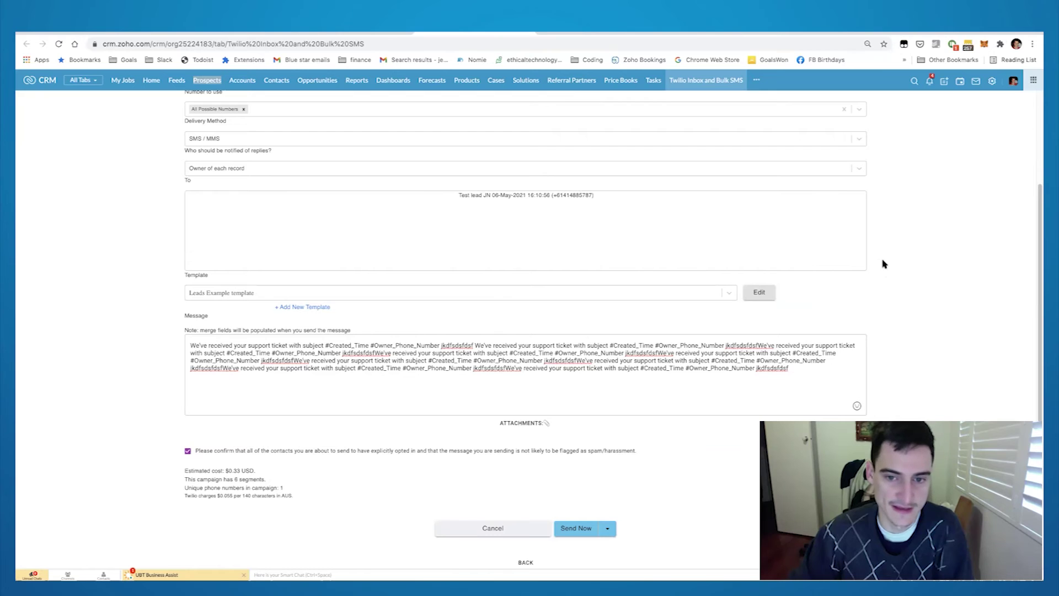
pyautogui.scroll(3, 644, 268)
pyautogui.moveTo(555, 310); pyautogui.dragTo(570, 310)
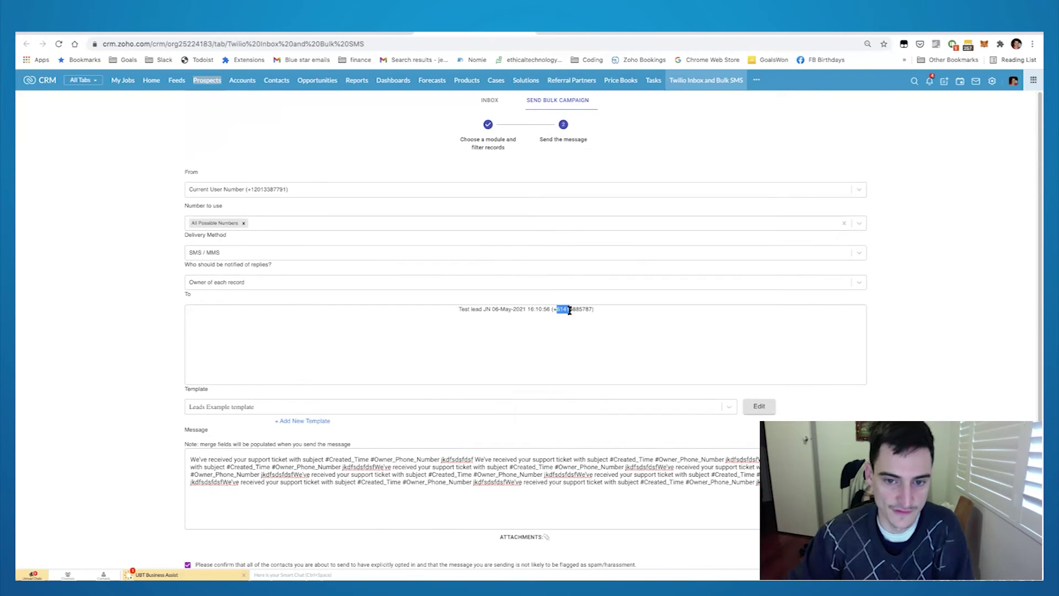
pyautogui.click(888, 346)
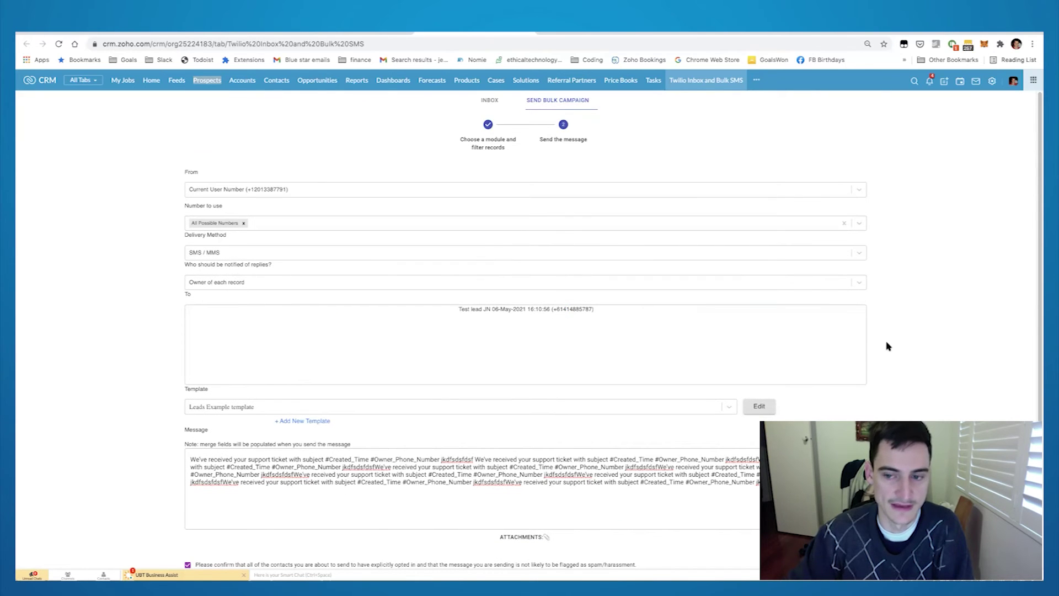
# - Switch the campaign to Send Later and set its timezone to Recipients timezone
pyautogui.scroll(-2, 878, 335)
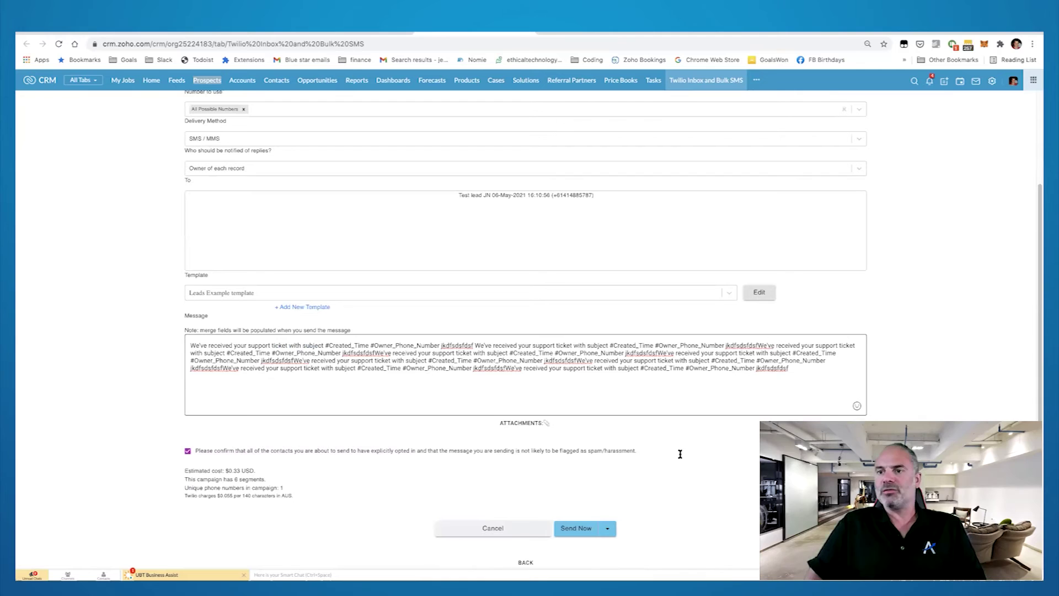
pyautogui.click(608, 527)
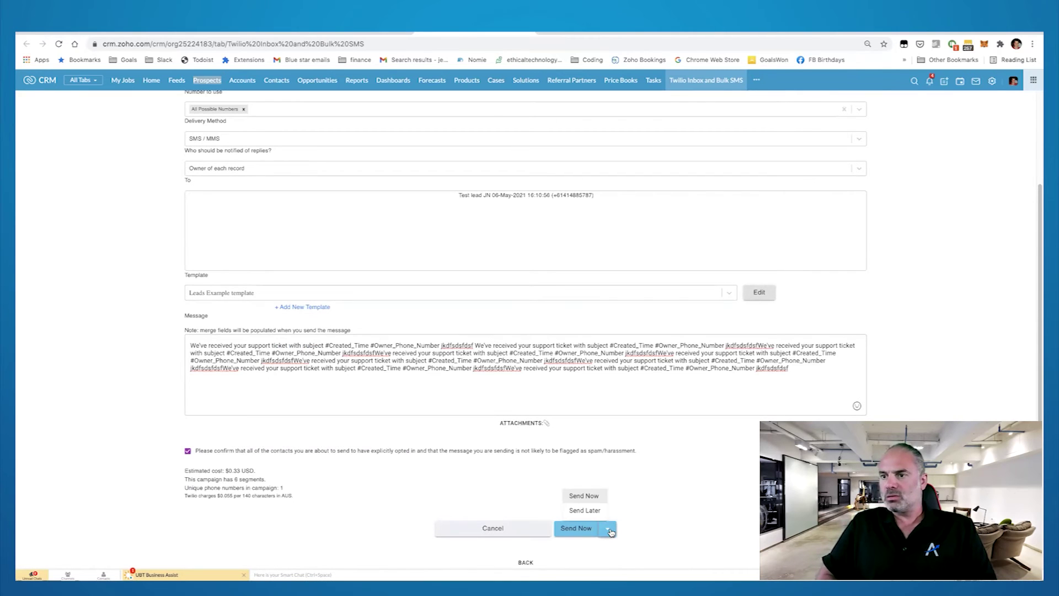
pyautogui.click(585, 511)
pyautogui.scroll(-1, 568, 508)
pyautogui.click(389, 462)
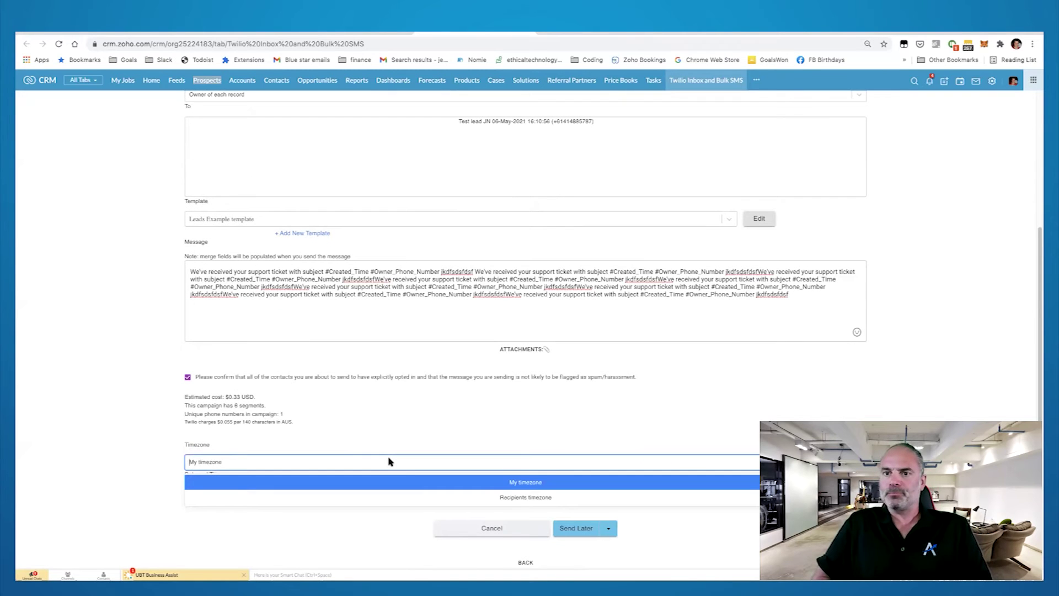
pyautogui.click(528, 499)
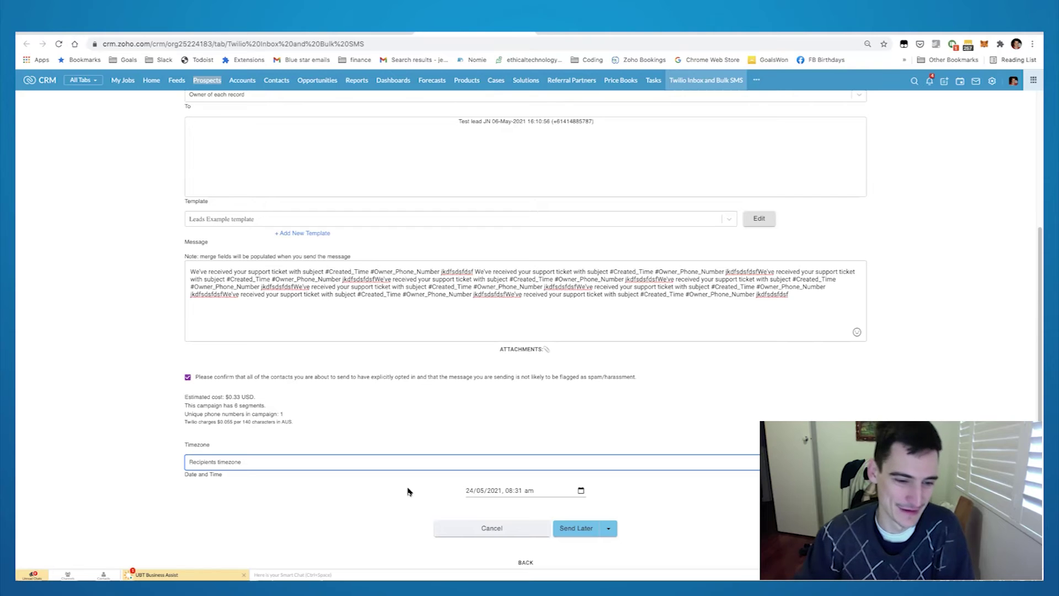
# - Set the scheduled date and time of the campaign to 24/05/2021, 08:33 am
pyautogui.click(519, 490)
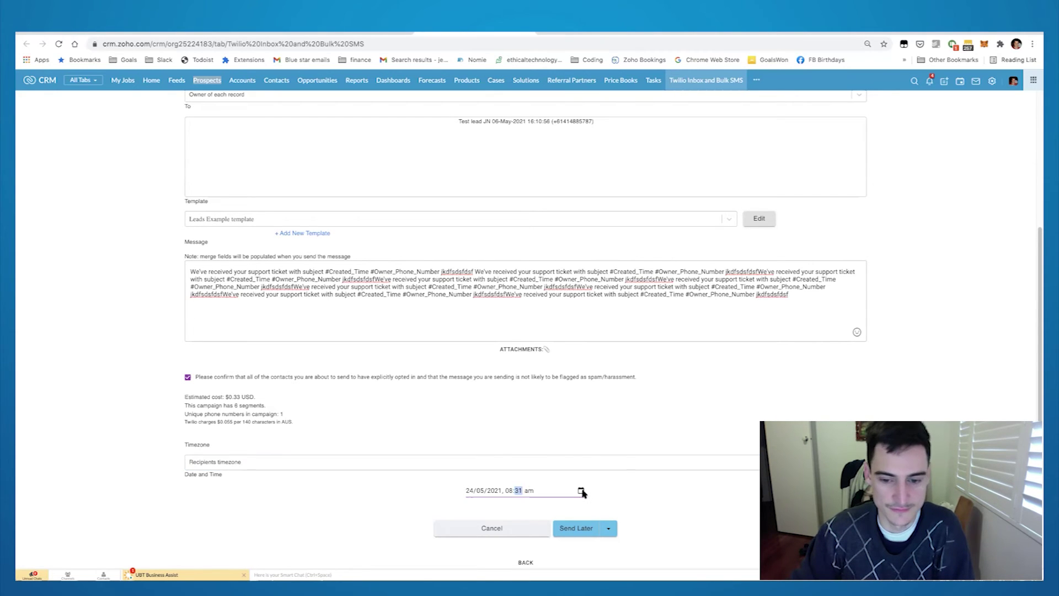
pyautogui.click(581, 491)
pyautogui.click(589, 409)
pyautogui.click(692, 502)
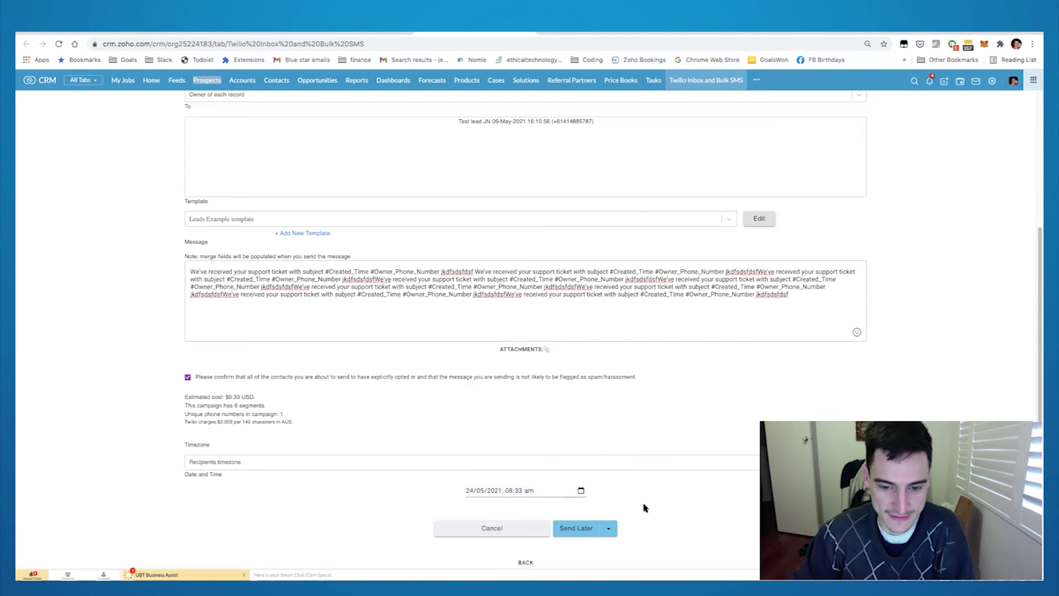
# - Submit the bulk SMS campaign for scheduled sending and open its campaign record to review the details and related Twilio messages
pyautogui.click(577, 531)
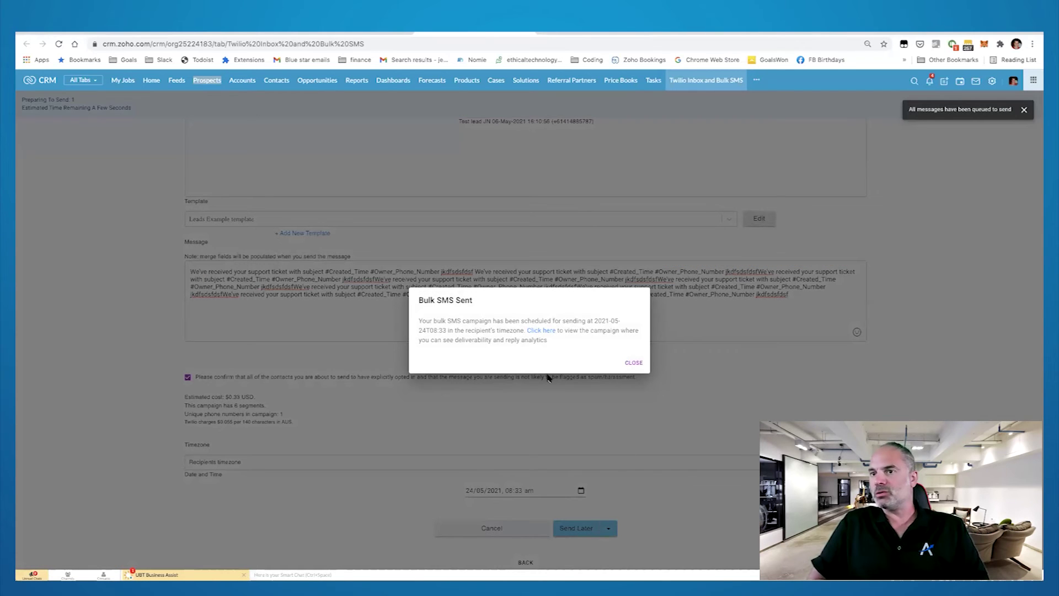
pyautogui.click(545, 333)
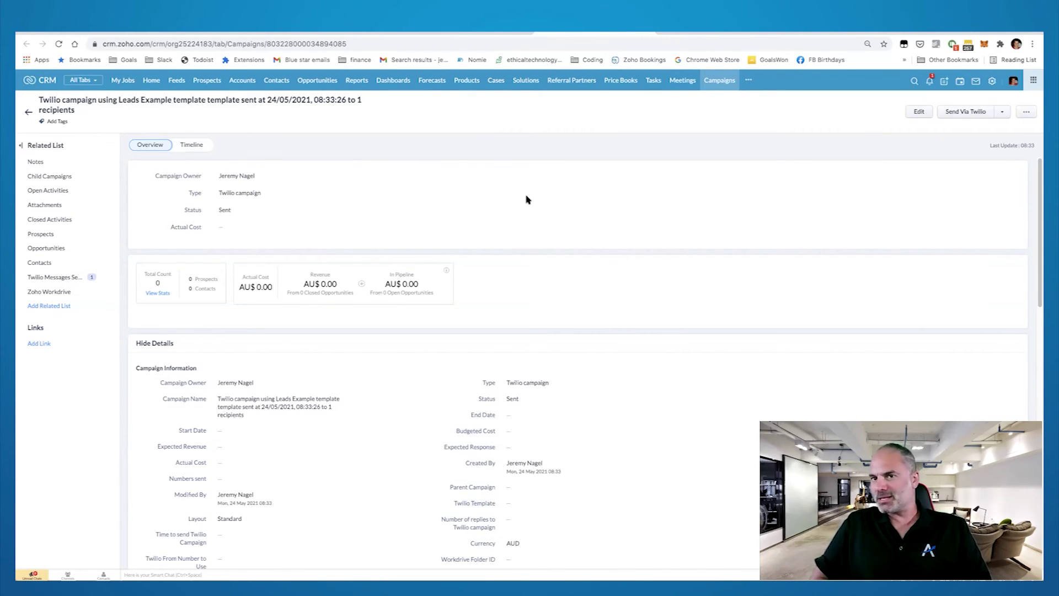
pyautogui.scroll(-1, 527, 200)
pyautogui.scroll(-15, 527, 199)
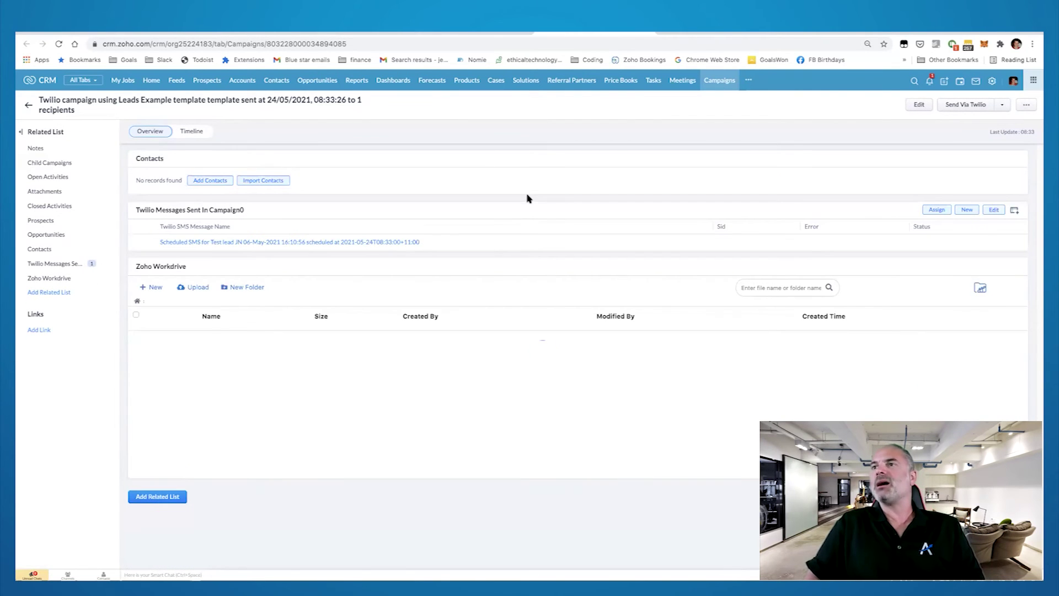
pyautogui.scroll(15, 527, 196)
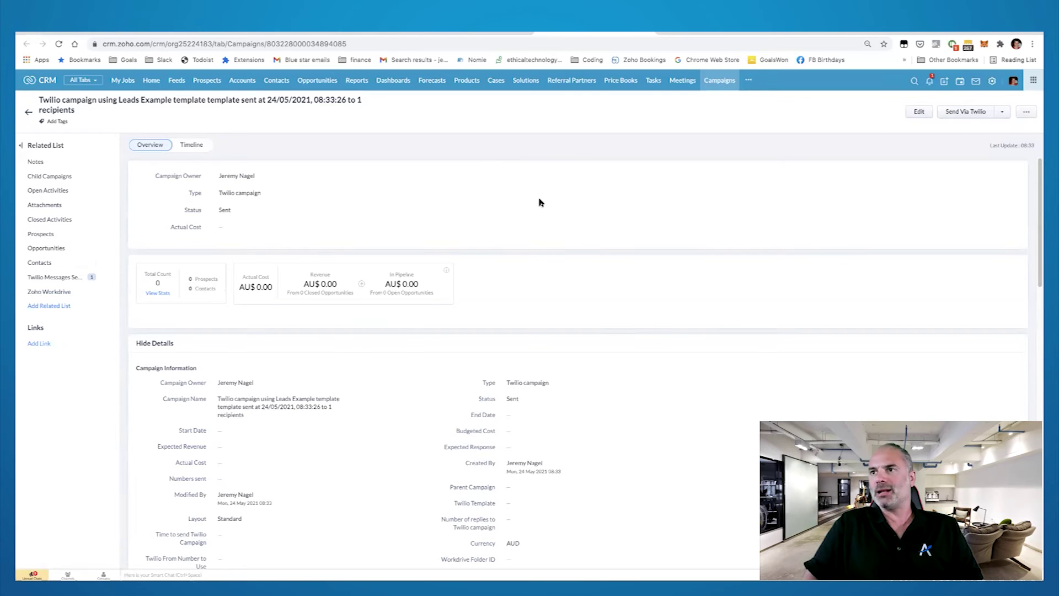
# - Open the campaign sent at 5/21/2021, 11:39:54 AM to 23 recipients from the campaigns list and check its contact and prospect stats
pyautogui.click(720, 82)
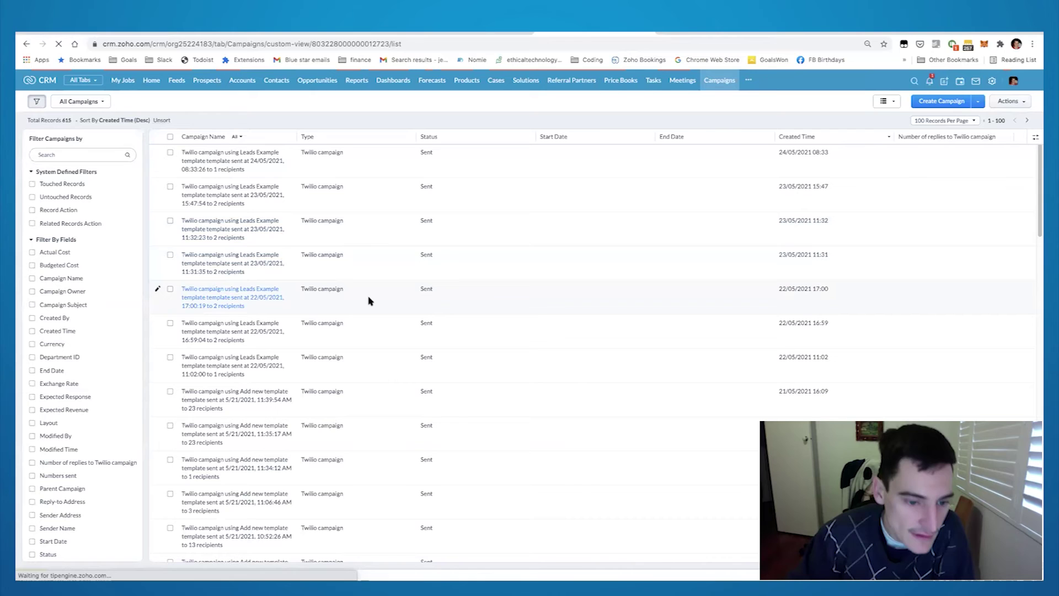
pyautogui.click(243, 401)
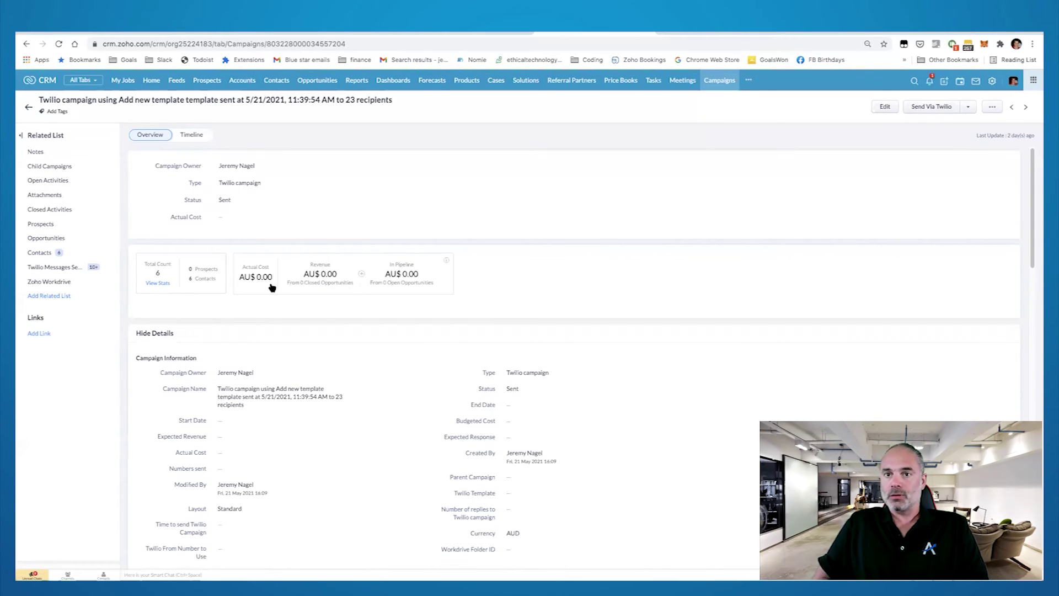
pyautogui.click(165, 281)
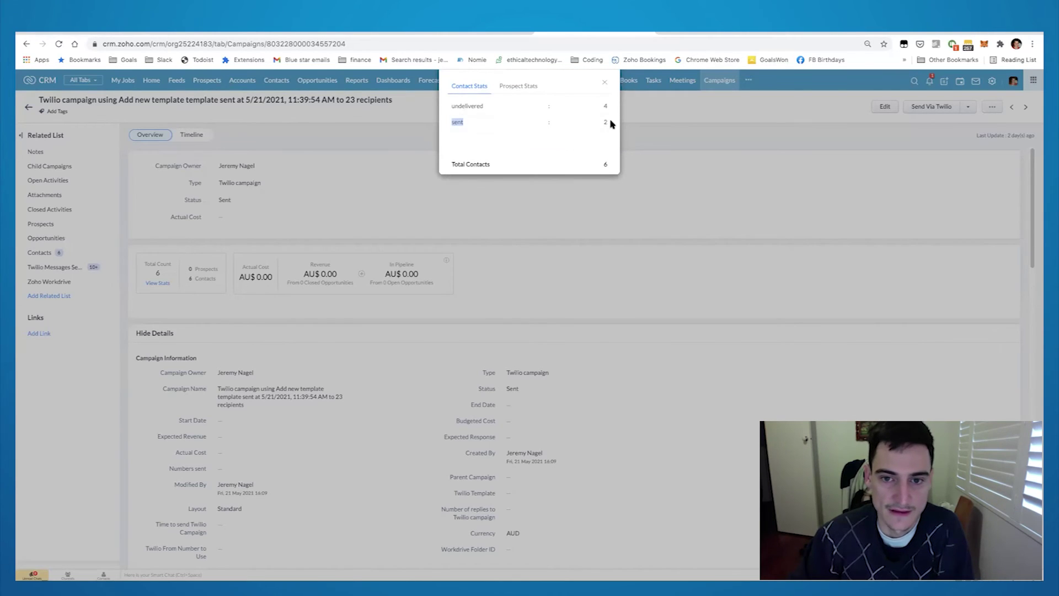
pyautogui.moveTo(454, 102); pyautogui.dragTo(580, 99)
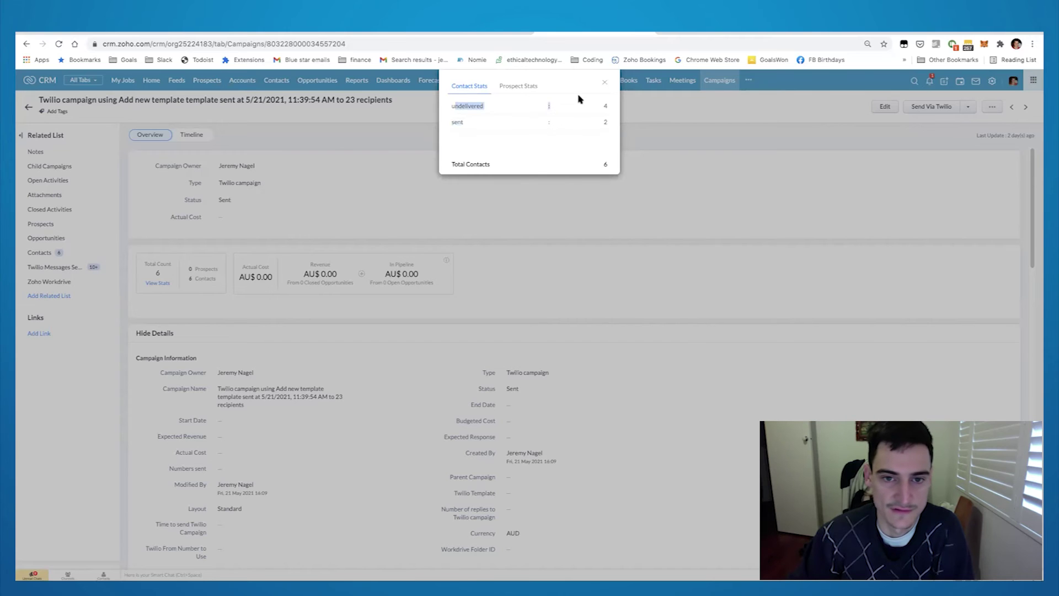
pyautogui.click(532, 87)
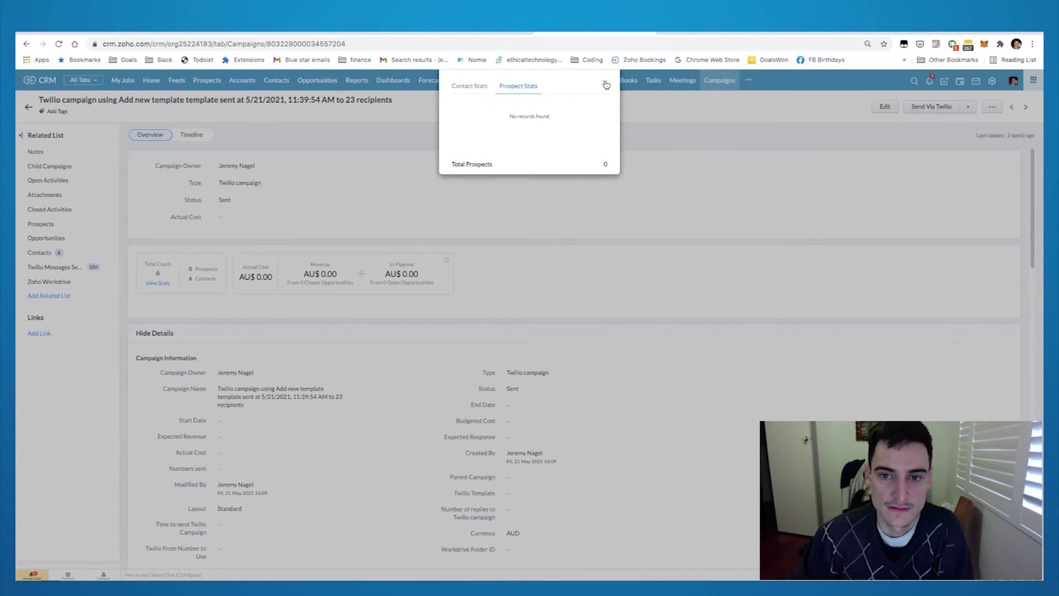
pyautogui.click(541, 183)
# - Review the contacts' member statuses and the Twilio messages sent in the 23-recipient campaign
pyautogui.scroll(-10, 541, 183)
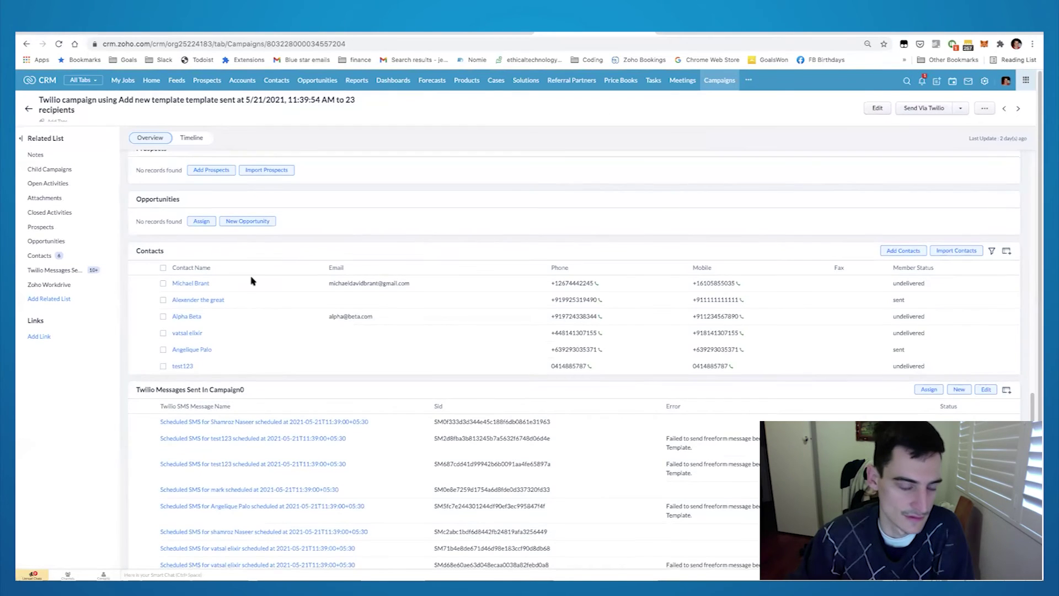